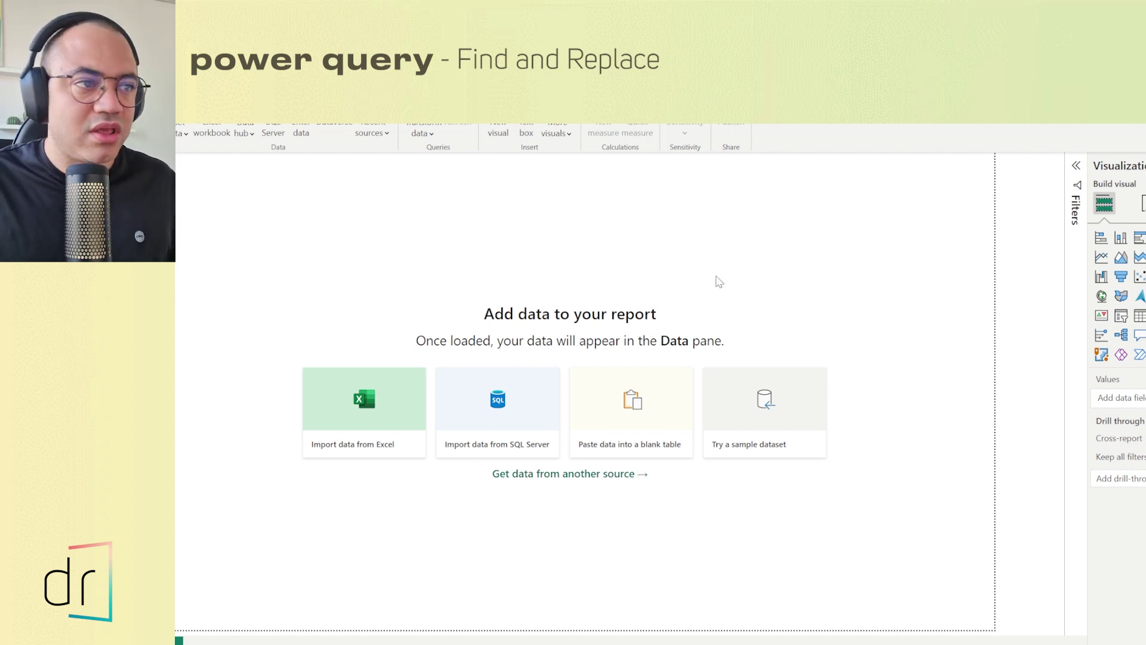
Load the Financial Sample data and pick the financials table in the Navigator for transformation
click(768, 419)
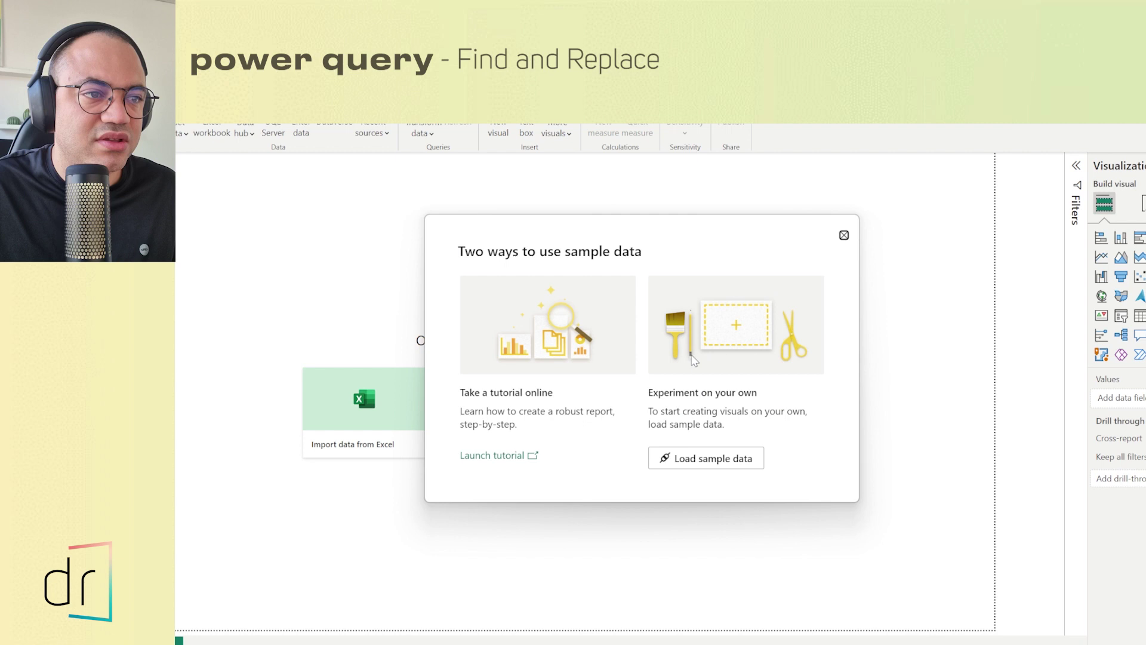
click(706, 459)
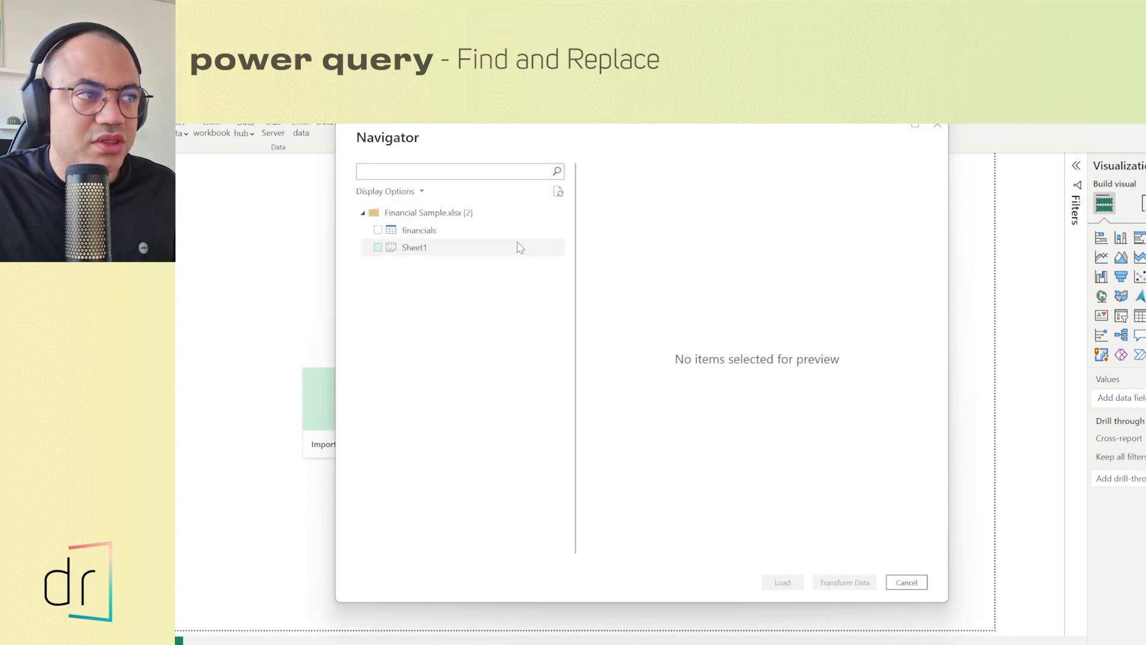
click(377, 232)
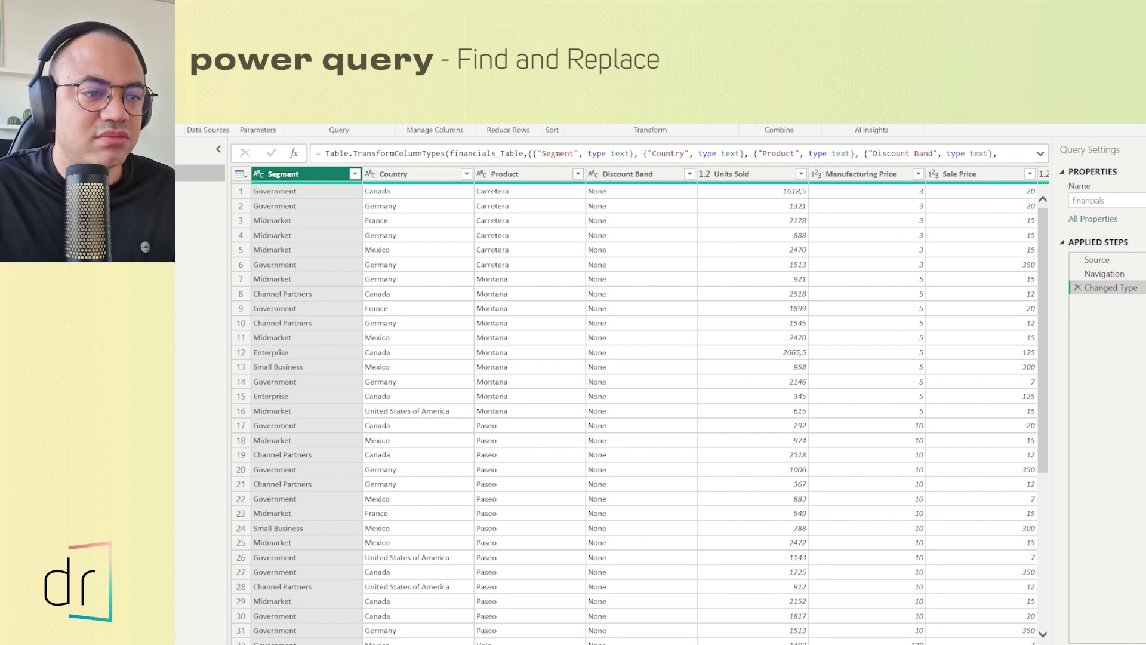
scroll(638, 406, right, 10)
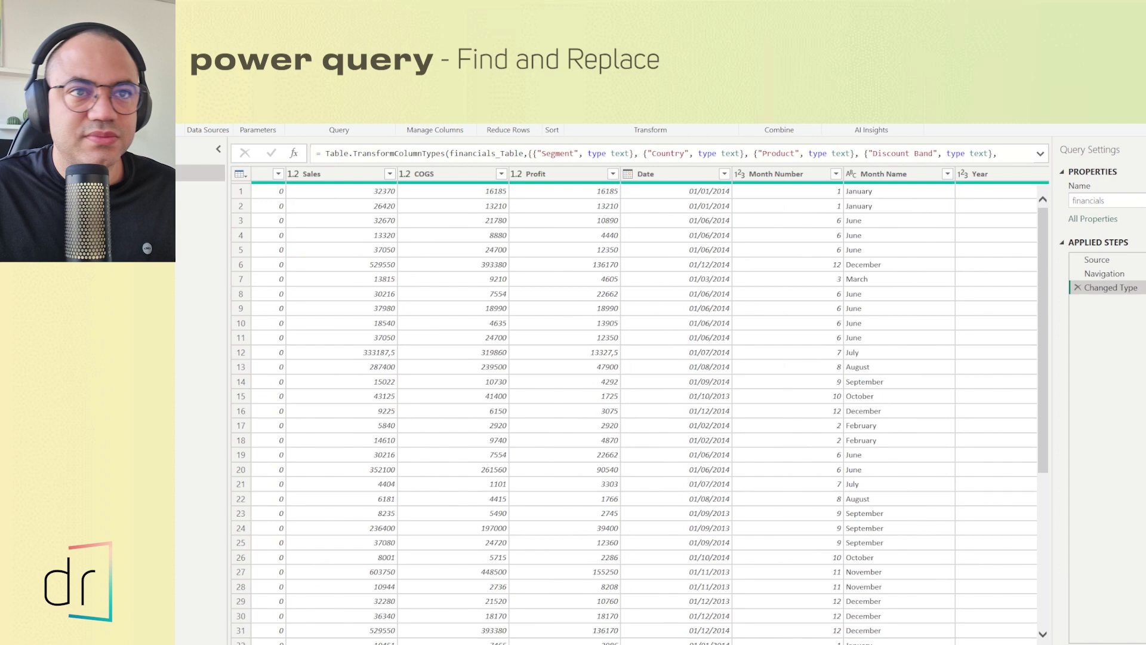
scroll(393, 328, left, 10)
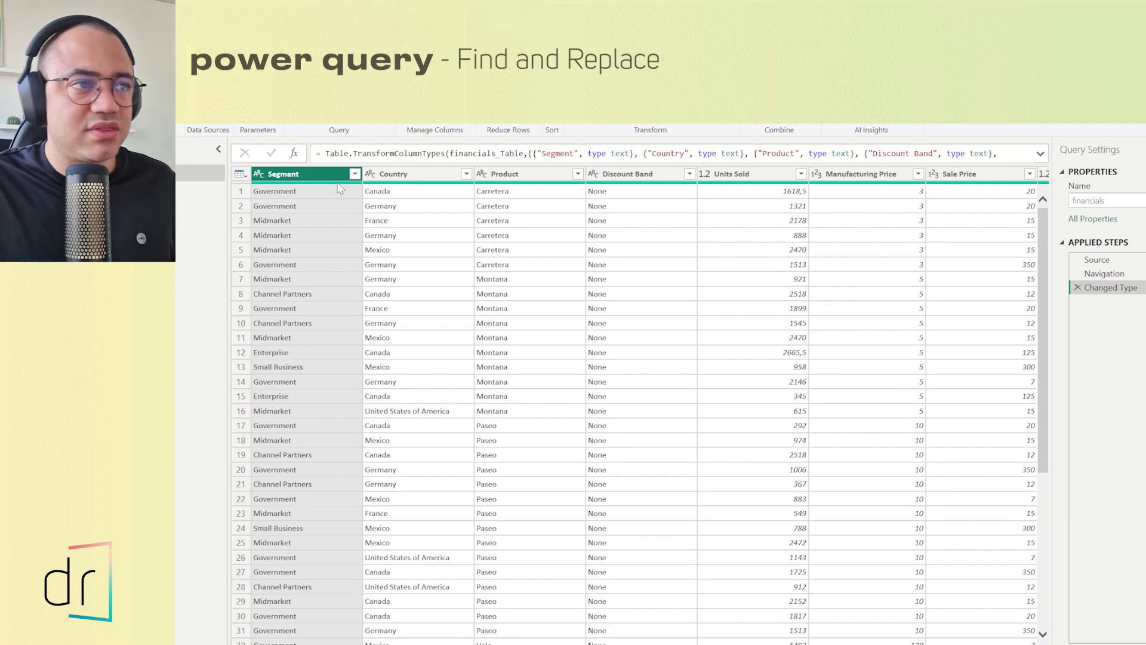
mouse_move(338, 184)
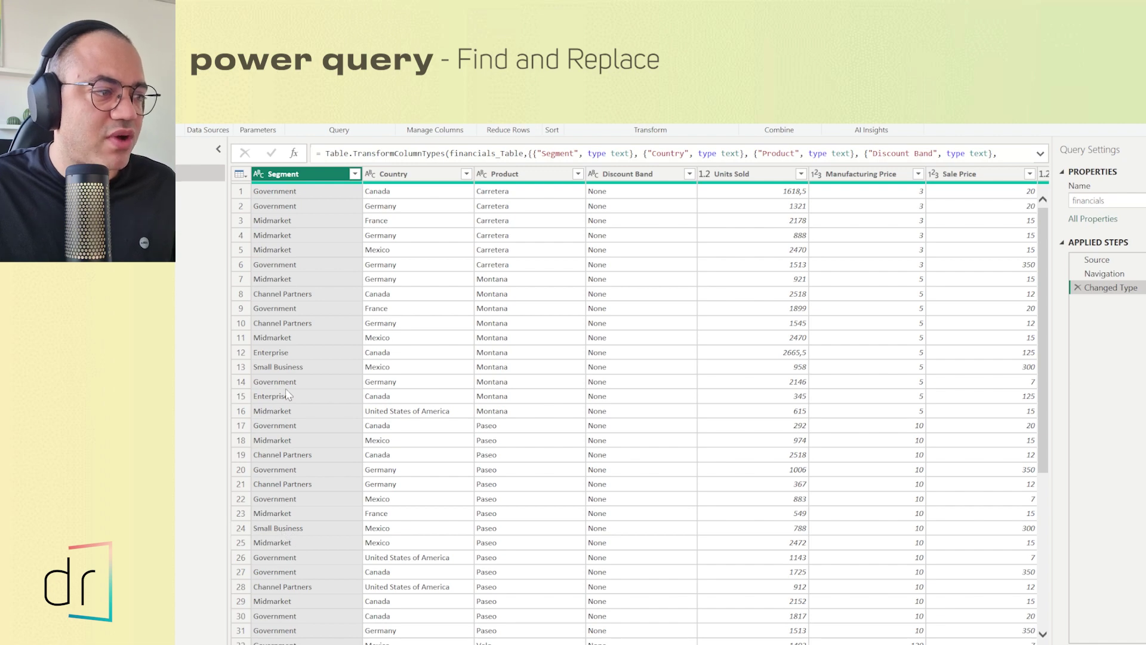
Filter the Segment column down to only Small Business rows
click(354, 173)
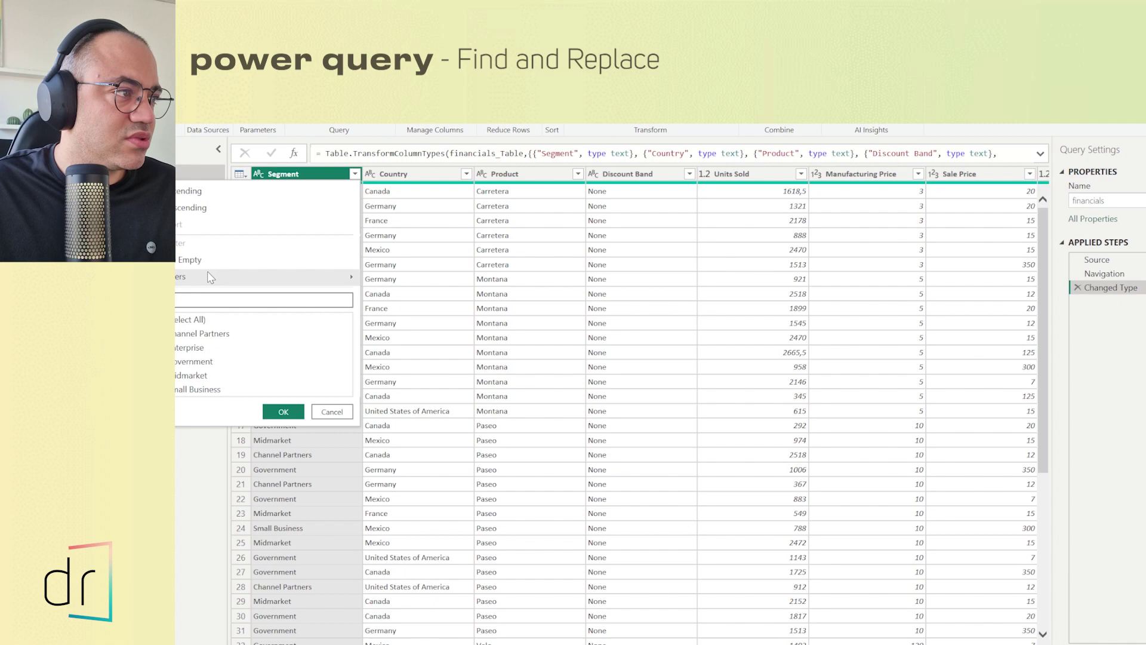
key(Tab)
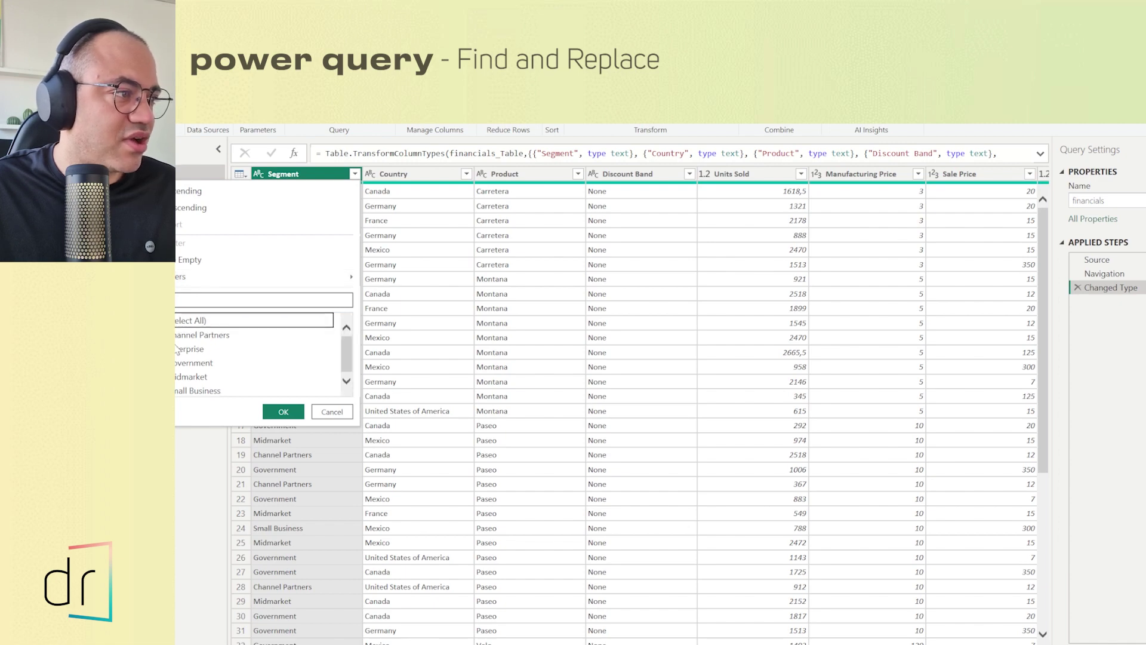
key(End)
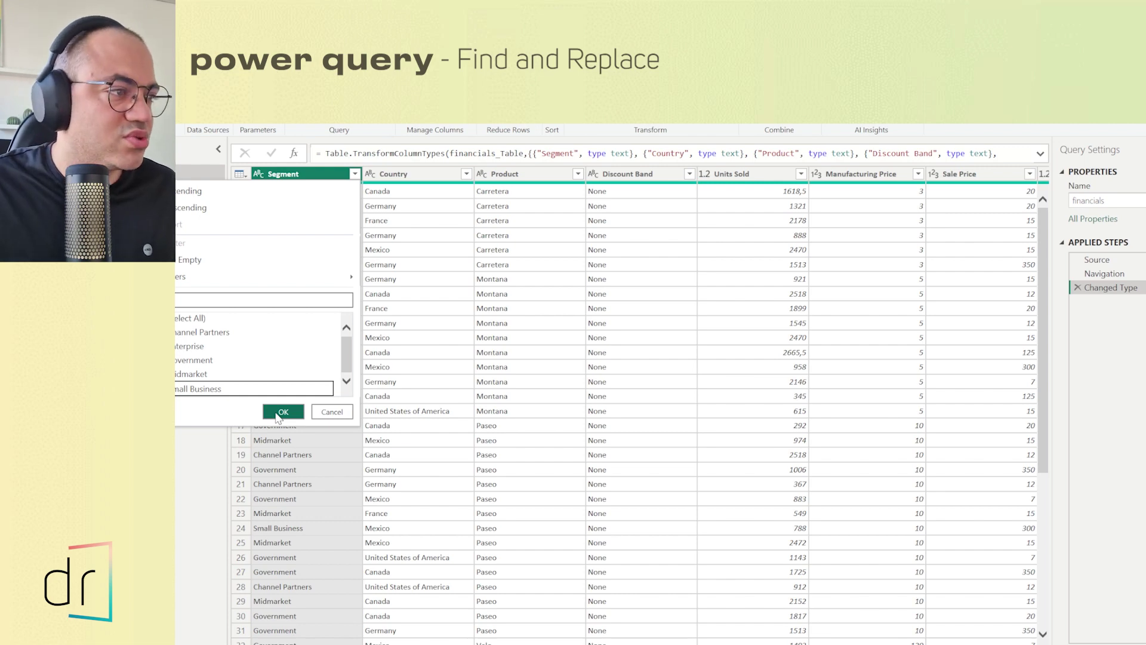
click(278, 418)
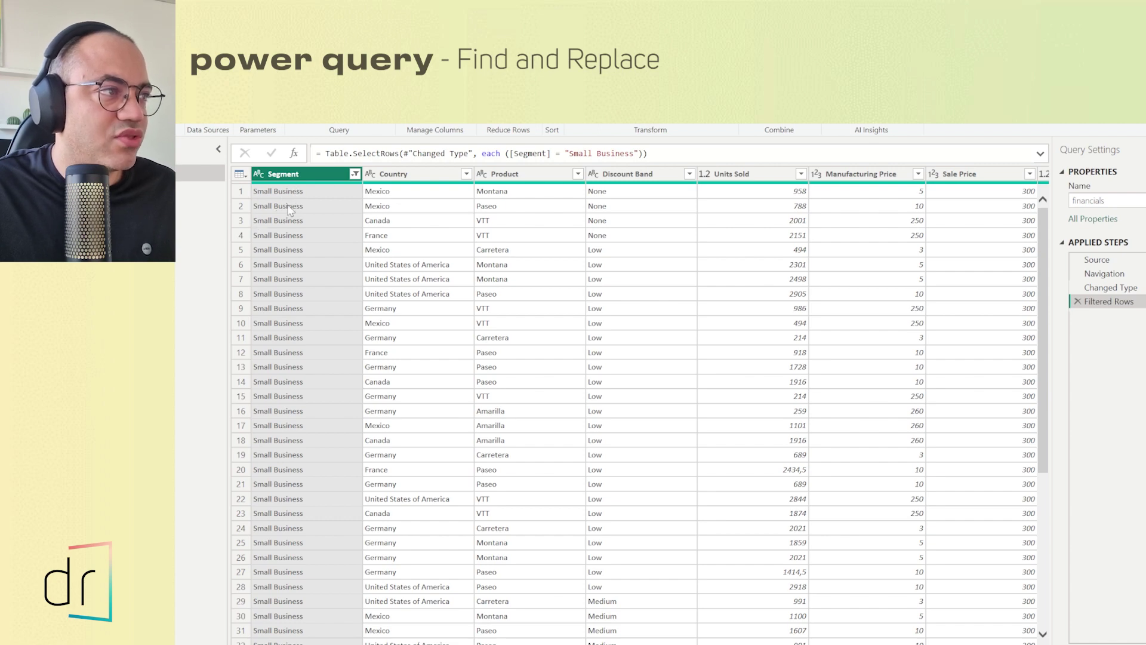
Replace 'Small' with 'Little' in the Segment column using Replace Values
right_click(303, 178)
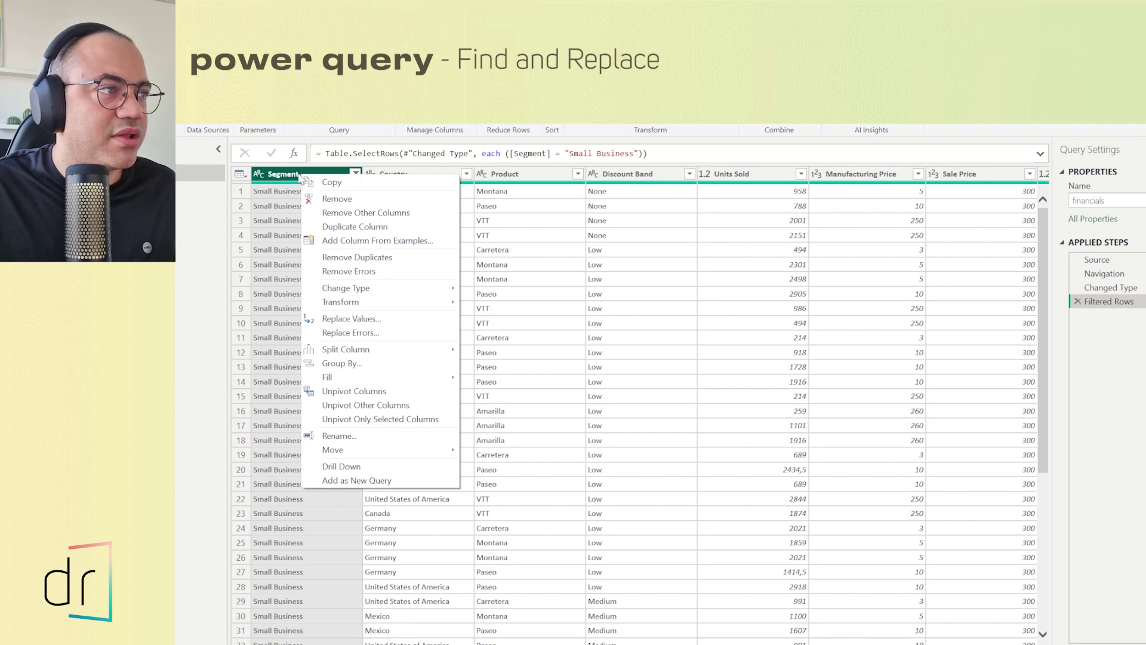
click(358, 323)
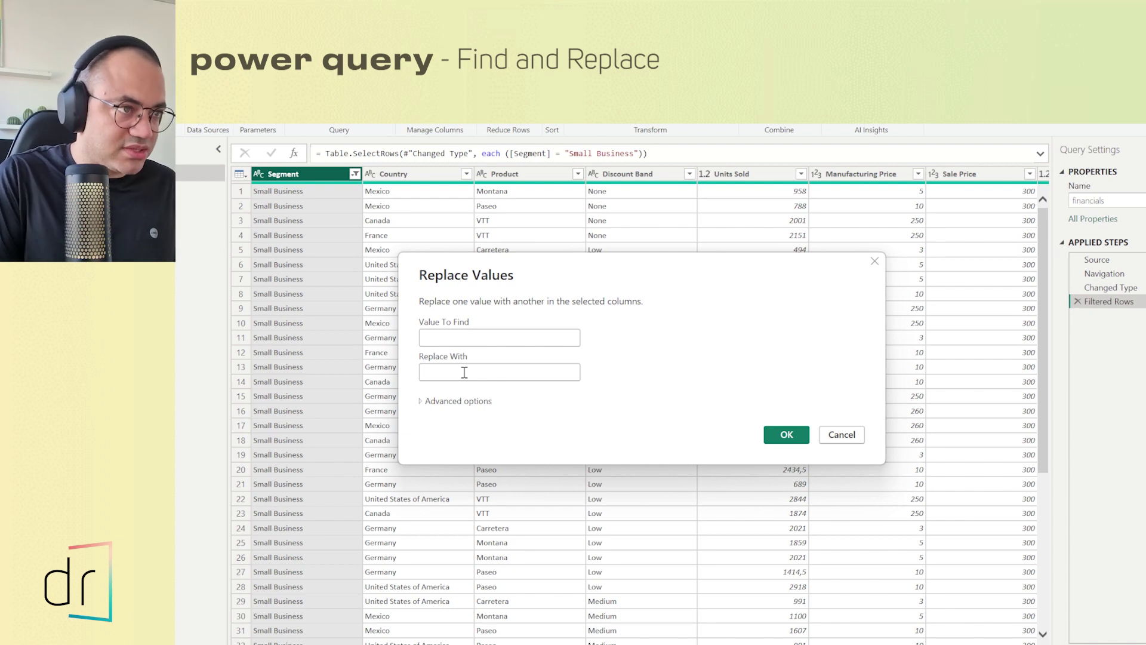
text(Small)
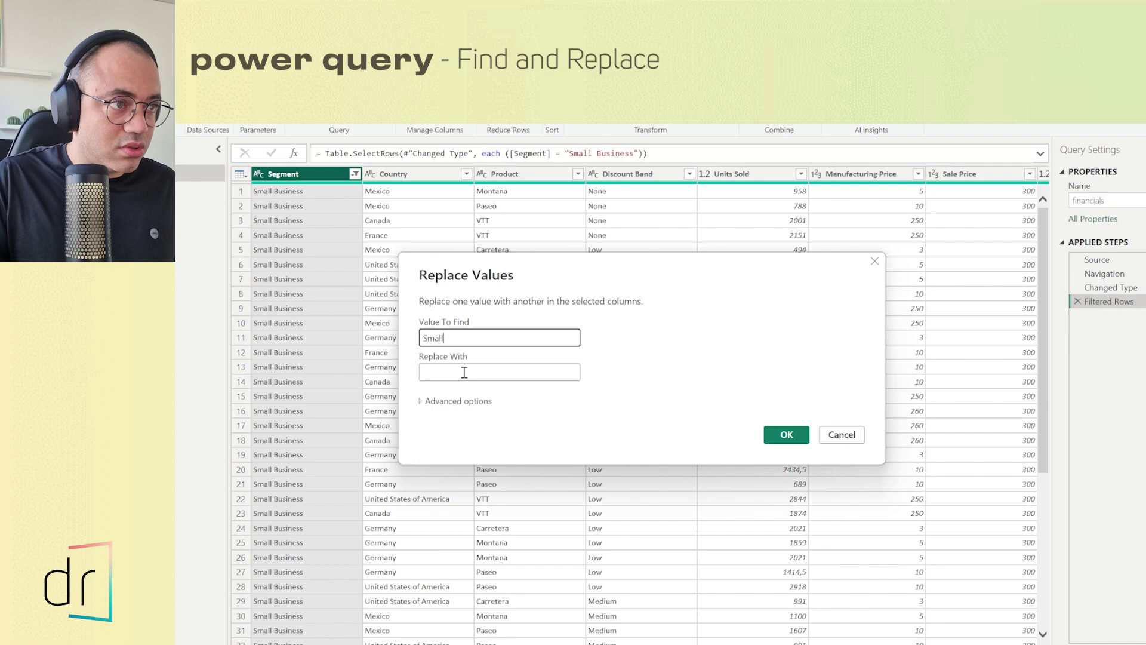
click(464, 372)
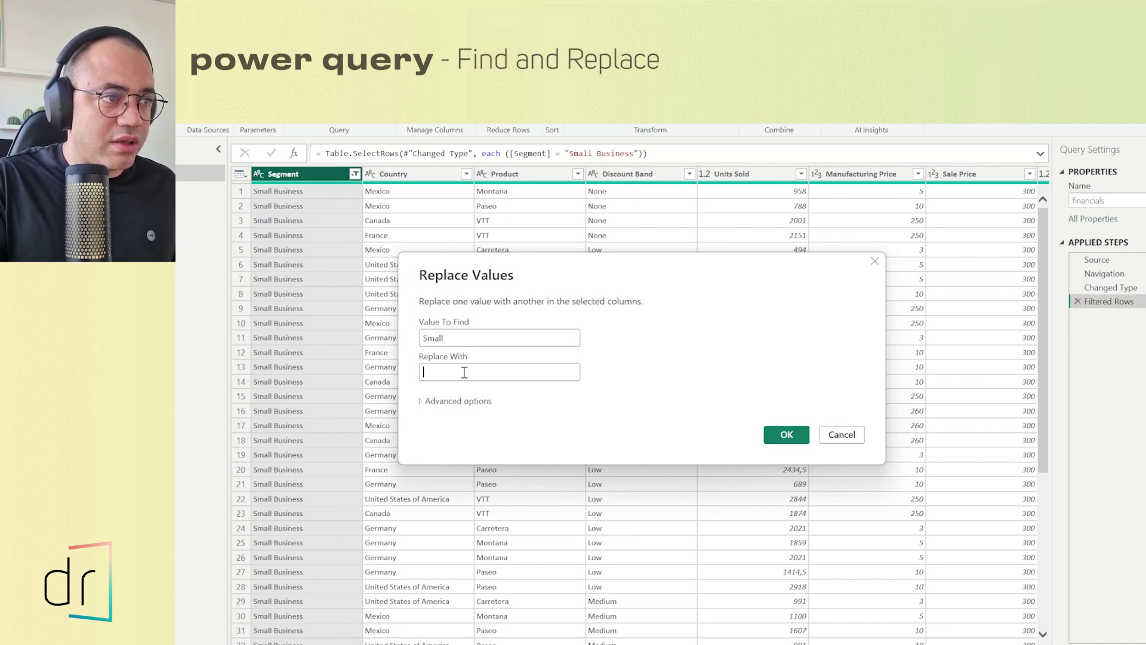
text(Sm)
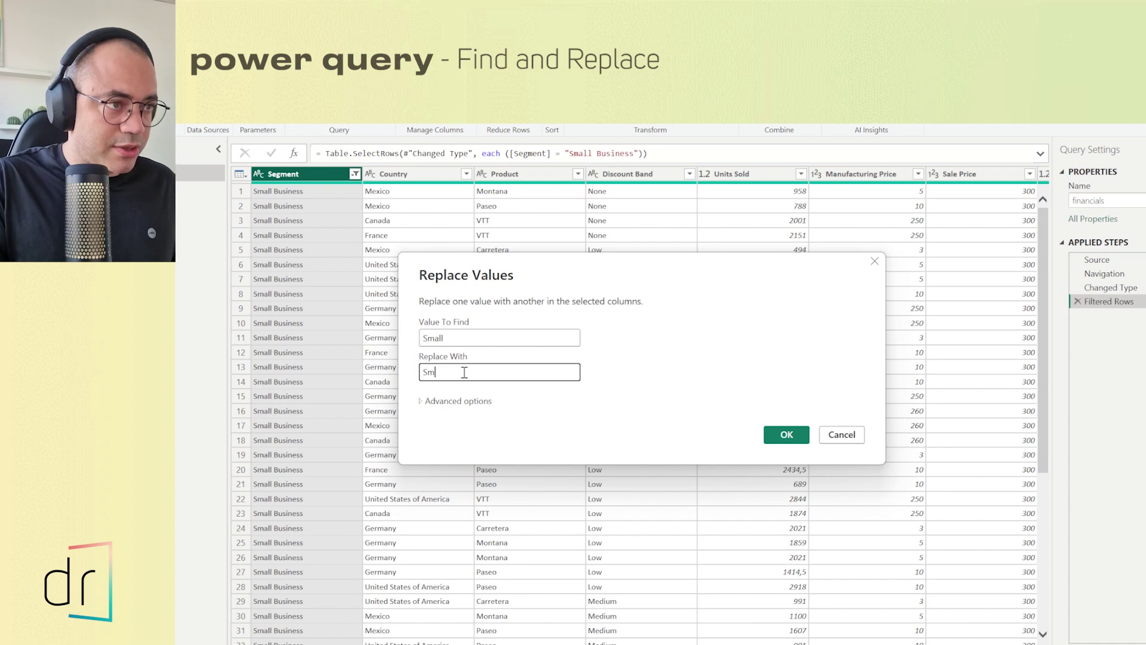
text(Little)
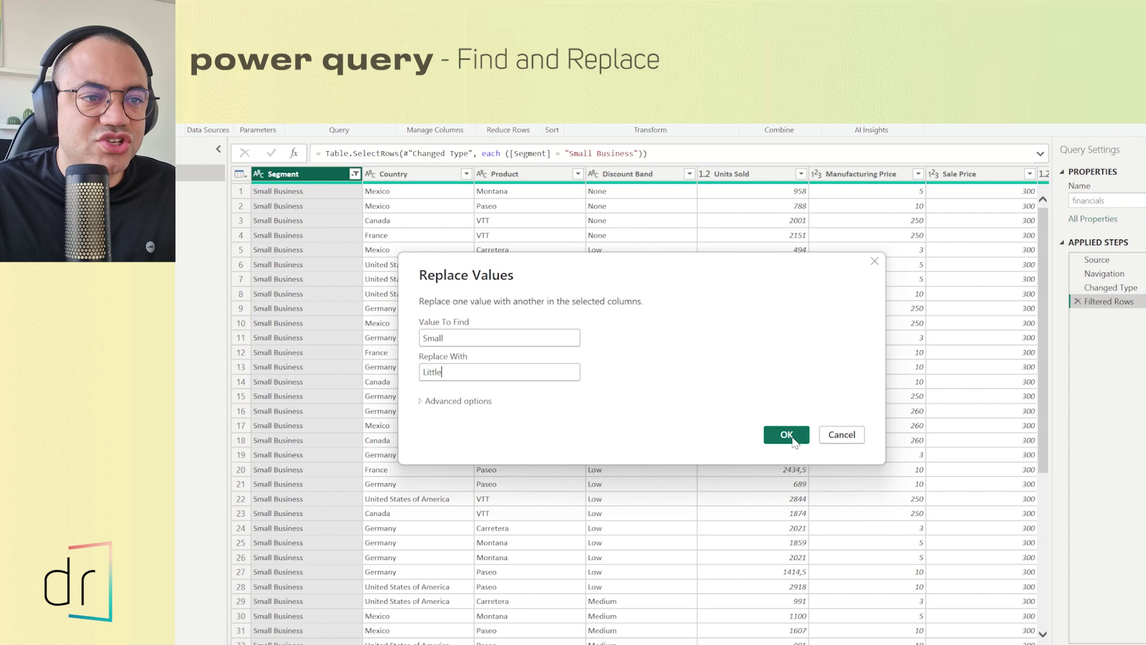
click(787, 434)
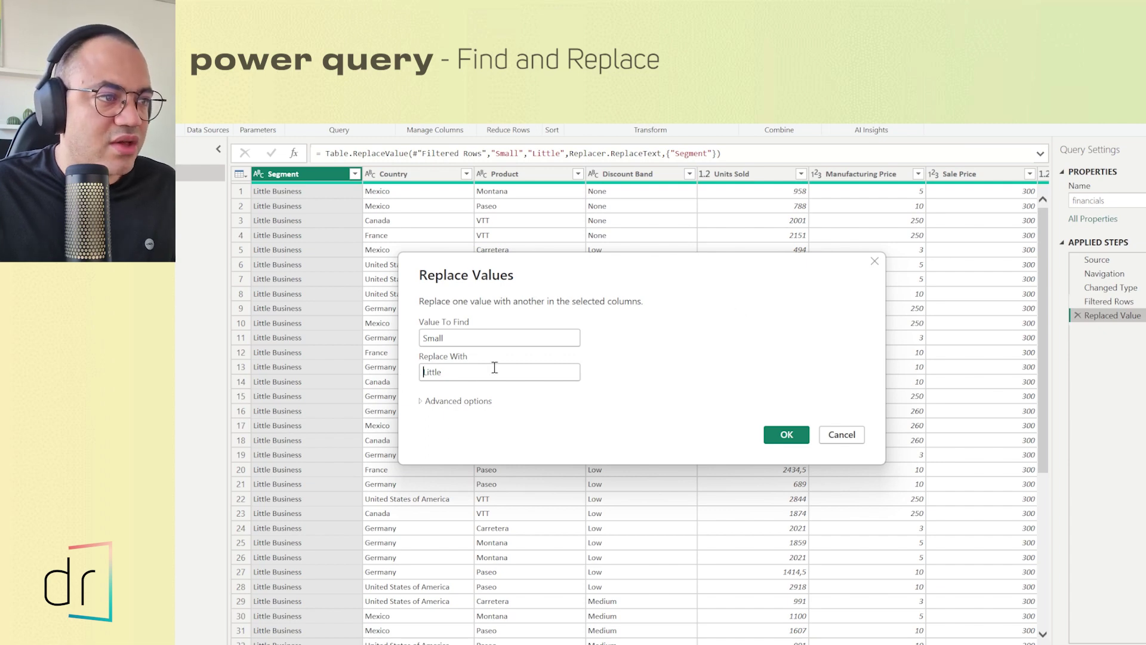
Enable Match entire cell contents and replace the whole value 'Small Business' with 'Little'
click(422, 404)
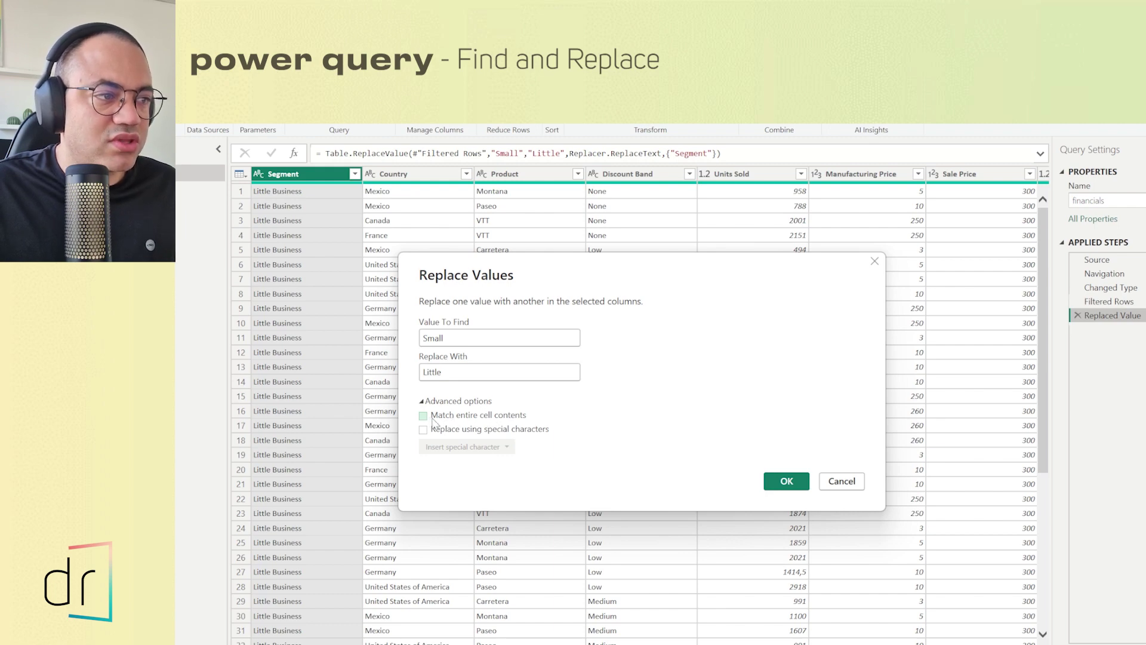
click(423, 417)
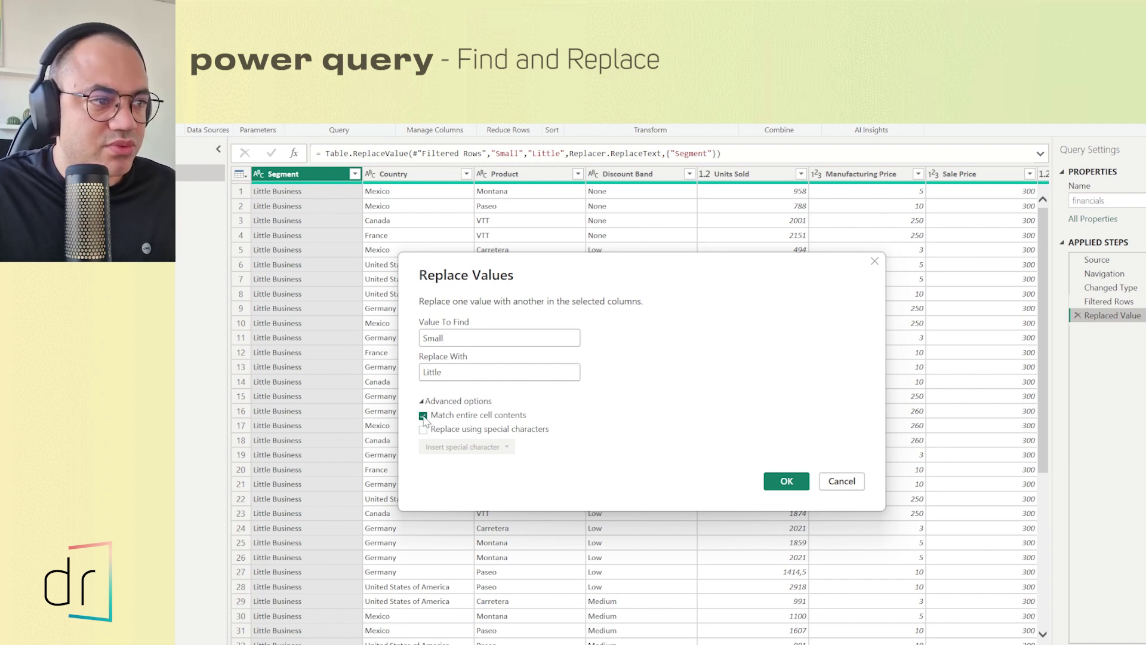
click(787, 481)
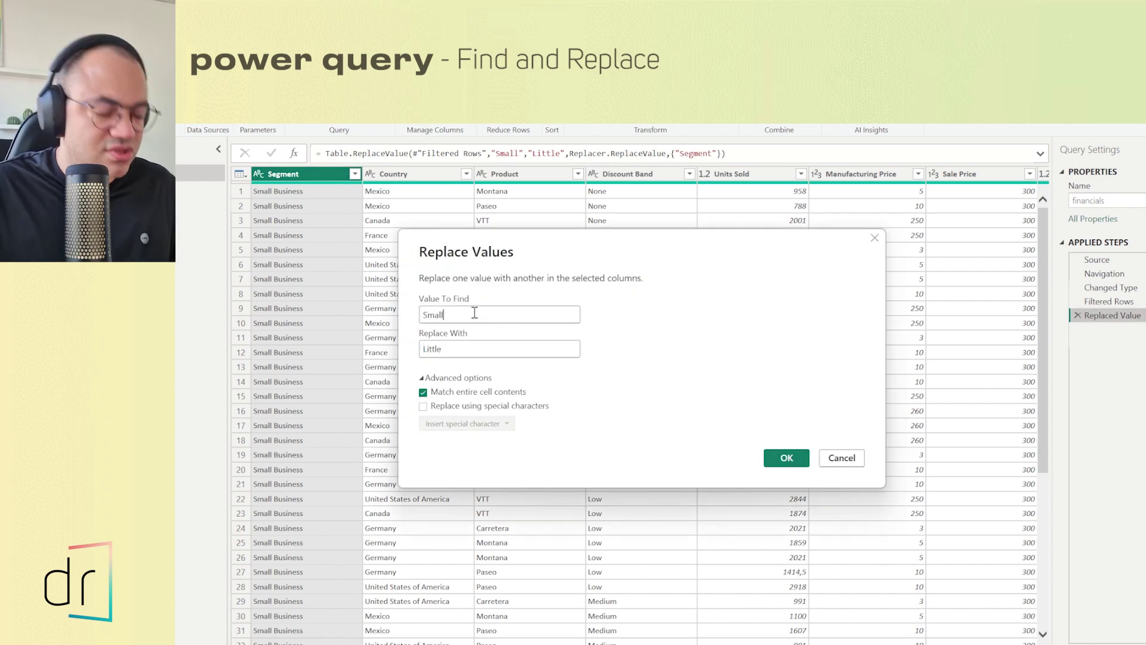
text(Bu)
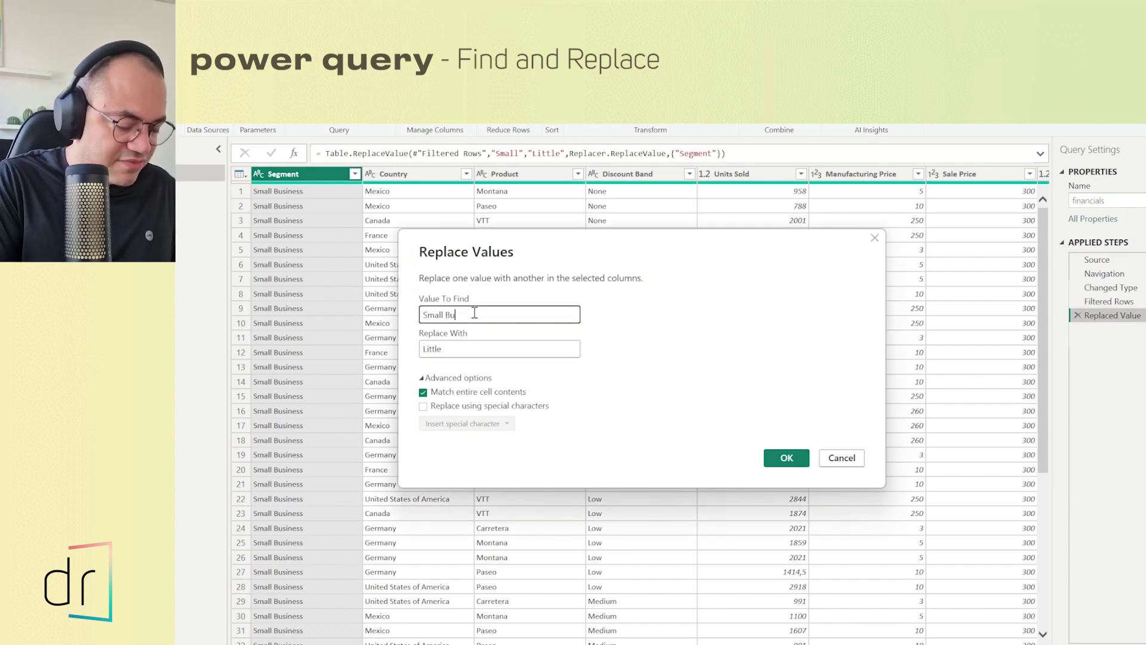
text(siness)
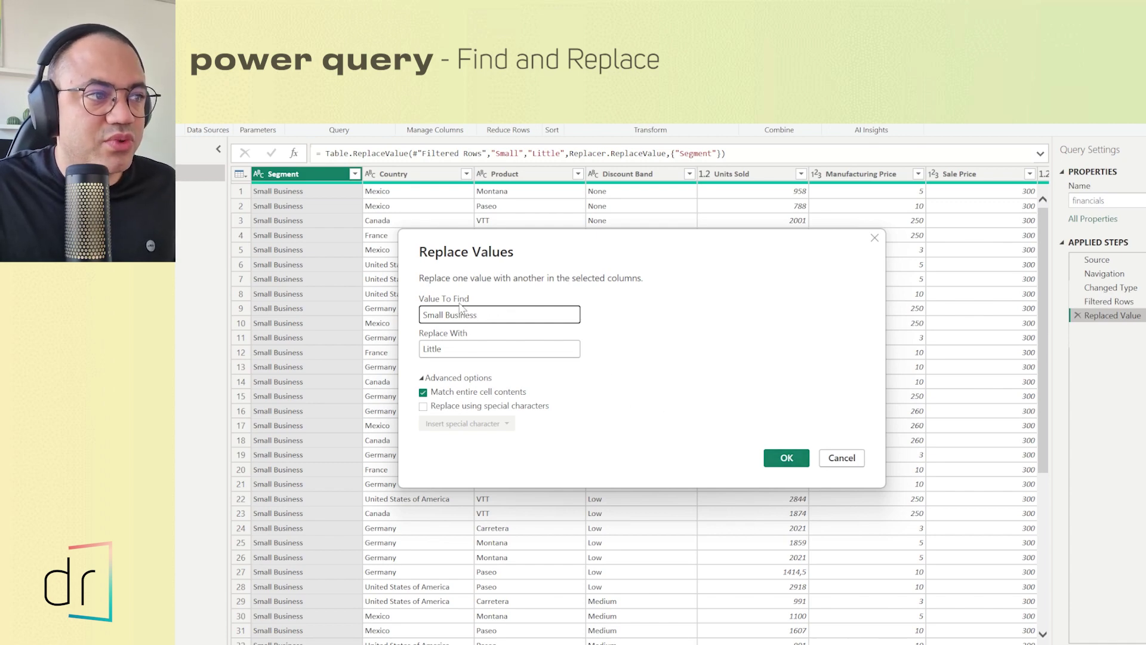
drag(424, 311, 485, 316)
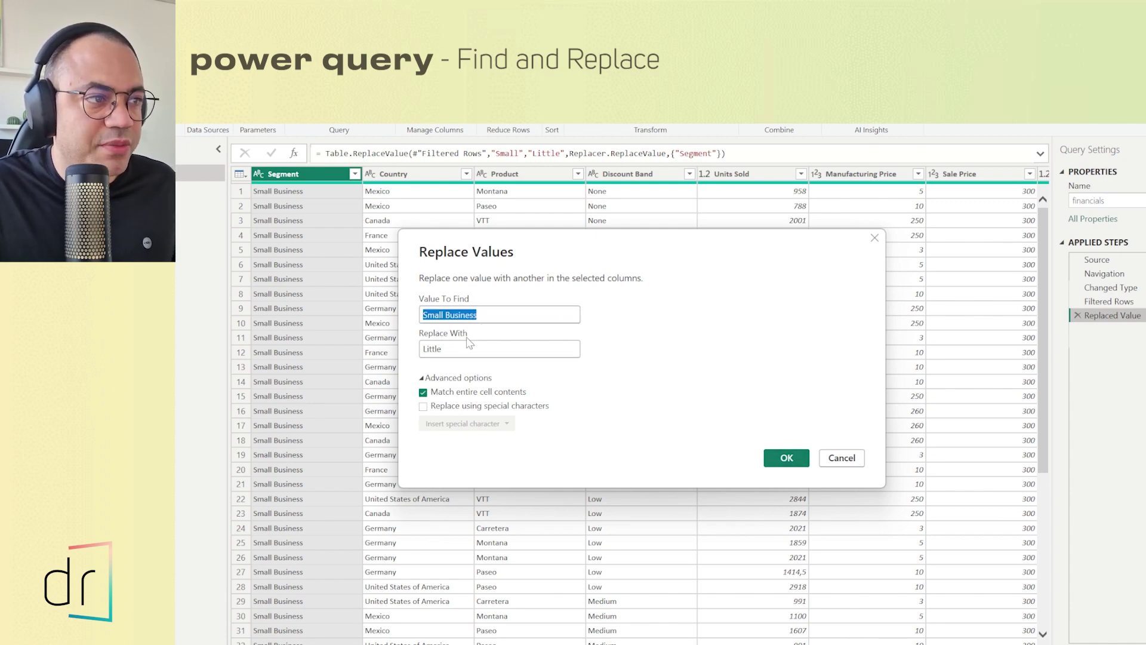
drag(449, 350, 413, 351)
click(787, 458)
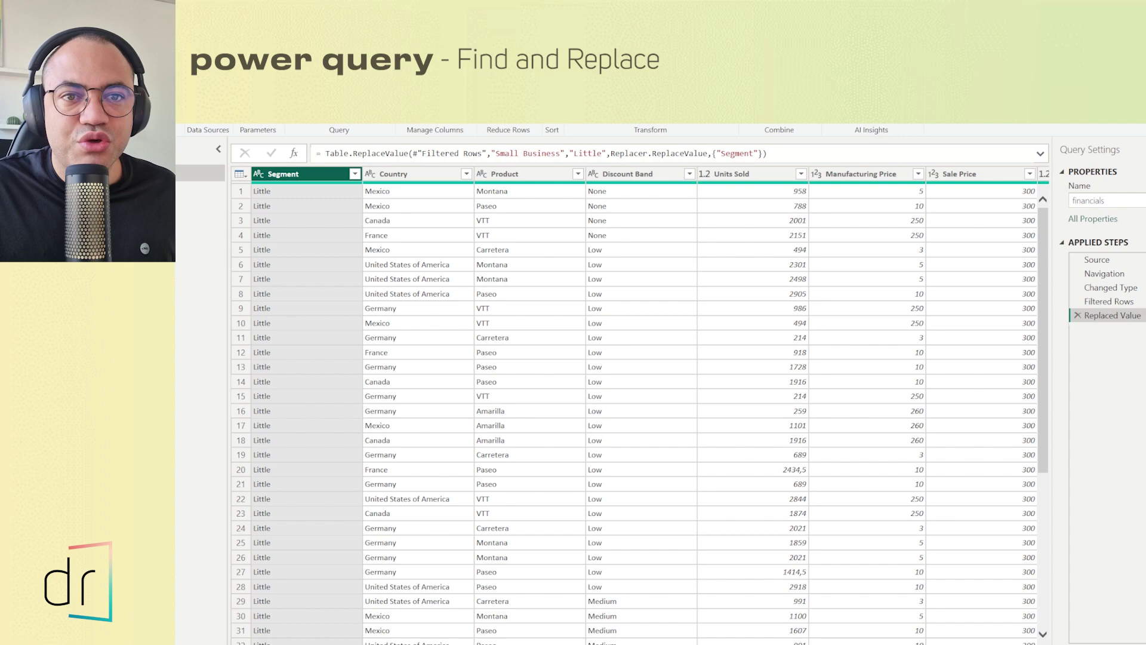
Disable whole-cell matching, search for 'Small' and insert a tab code with special characters enabled
click(1138, 315)
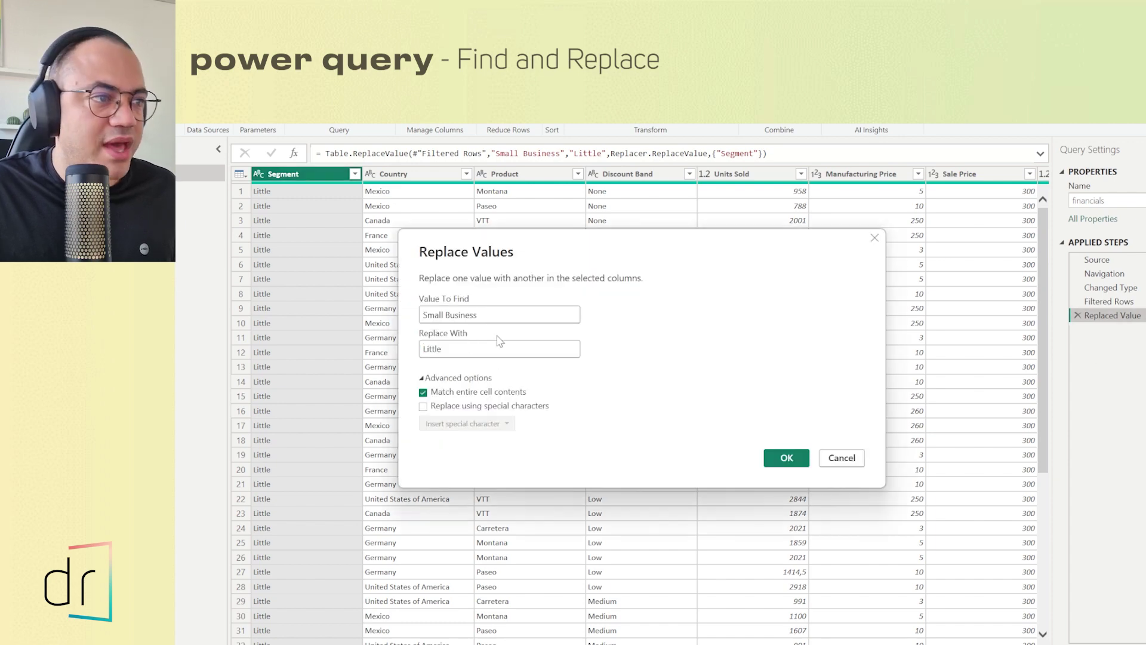
drag(445, 349, 385, 355)
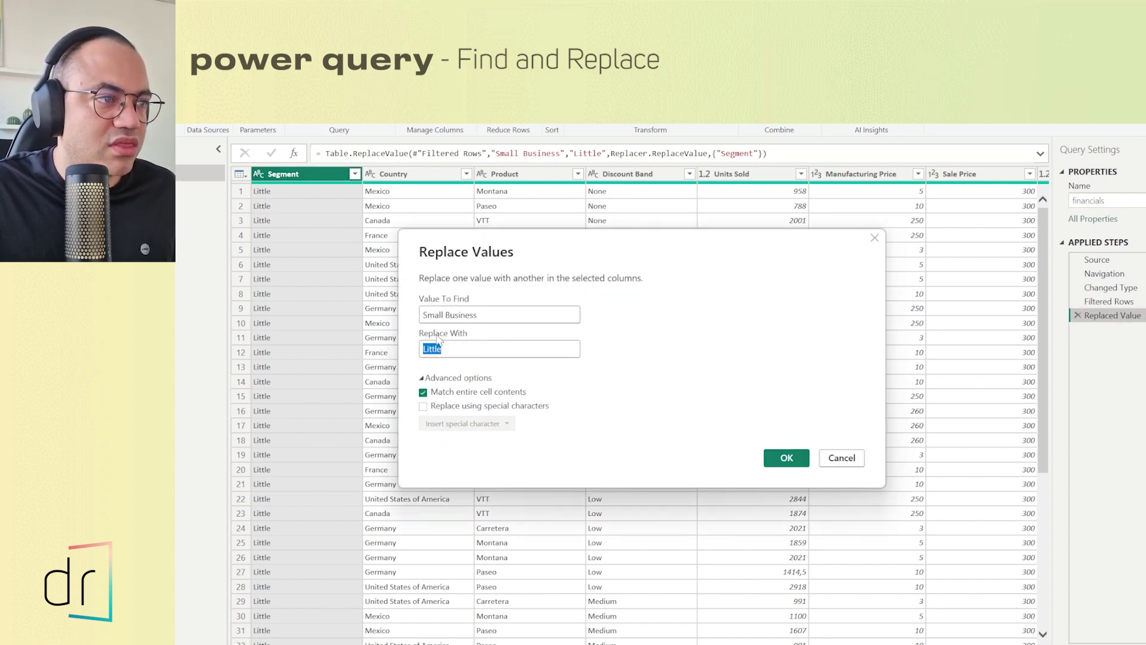
click(423, 393)
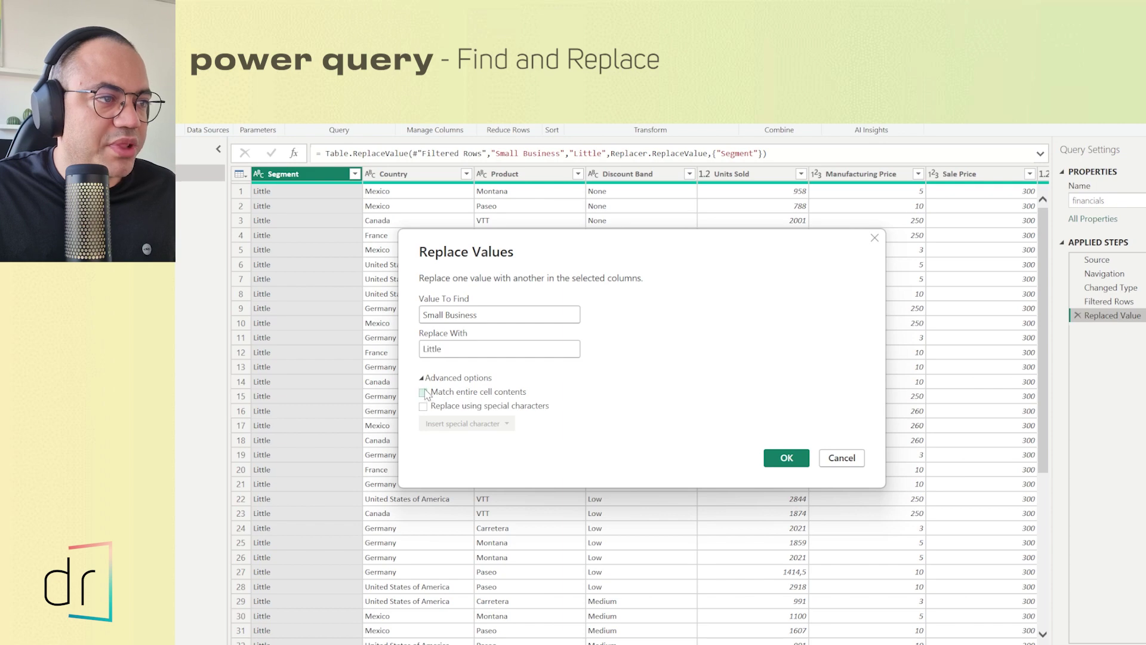
double_click(440, 351)
key(BackSpace)
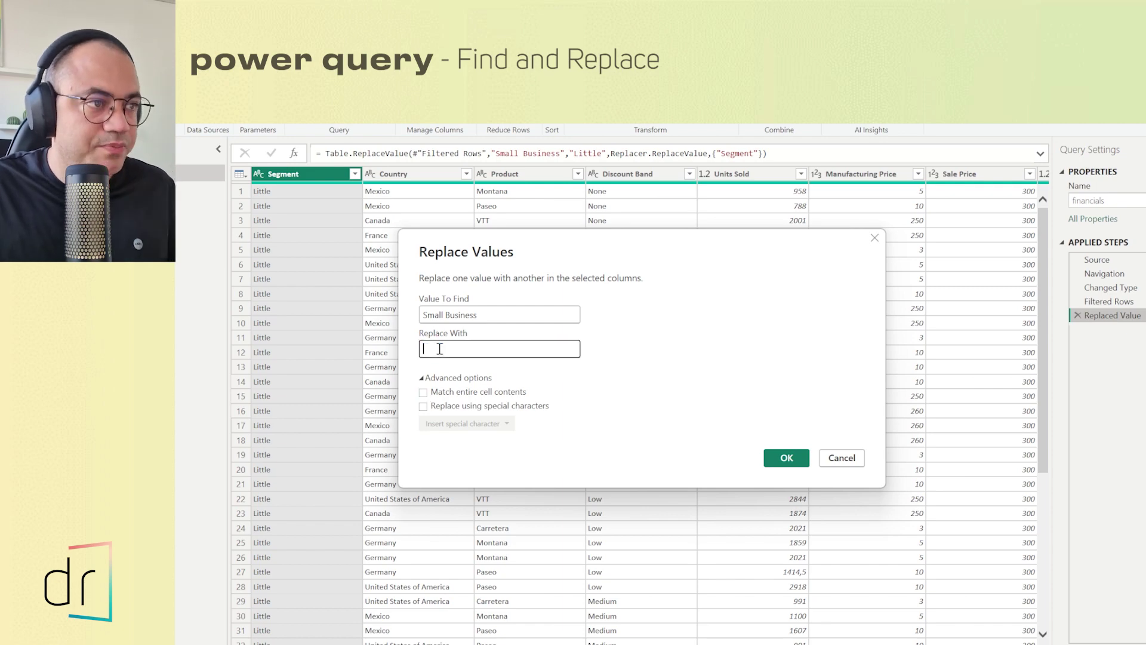
double_click(450, 318)
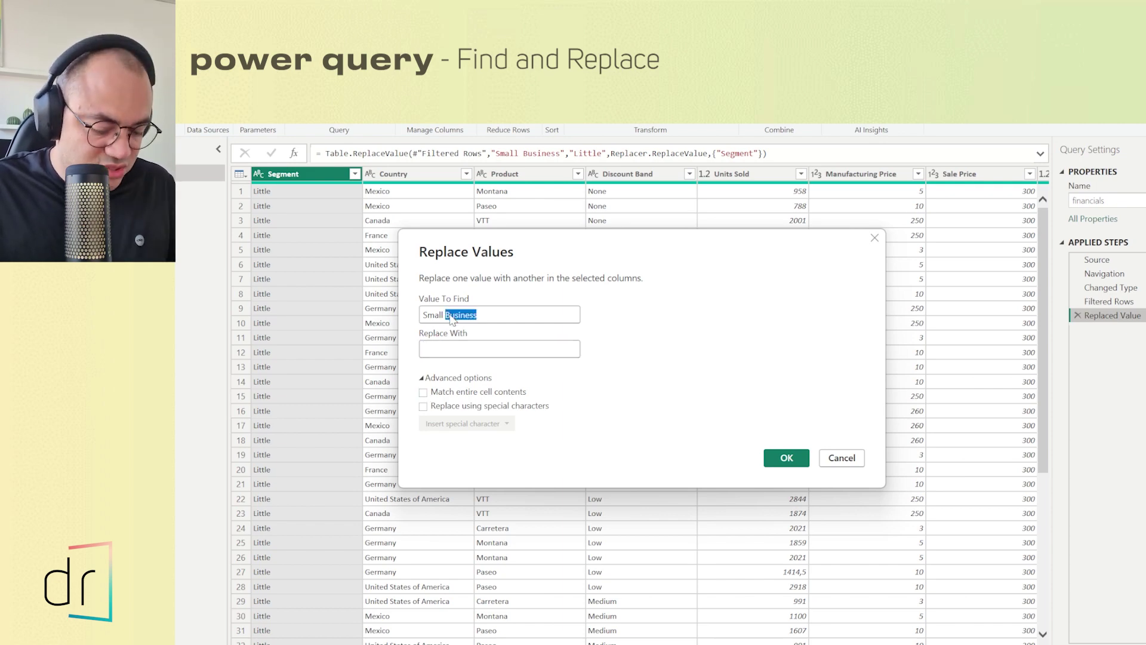
key(BackSpace)
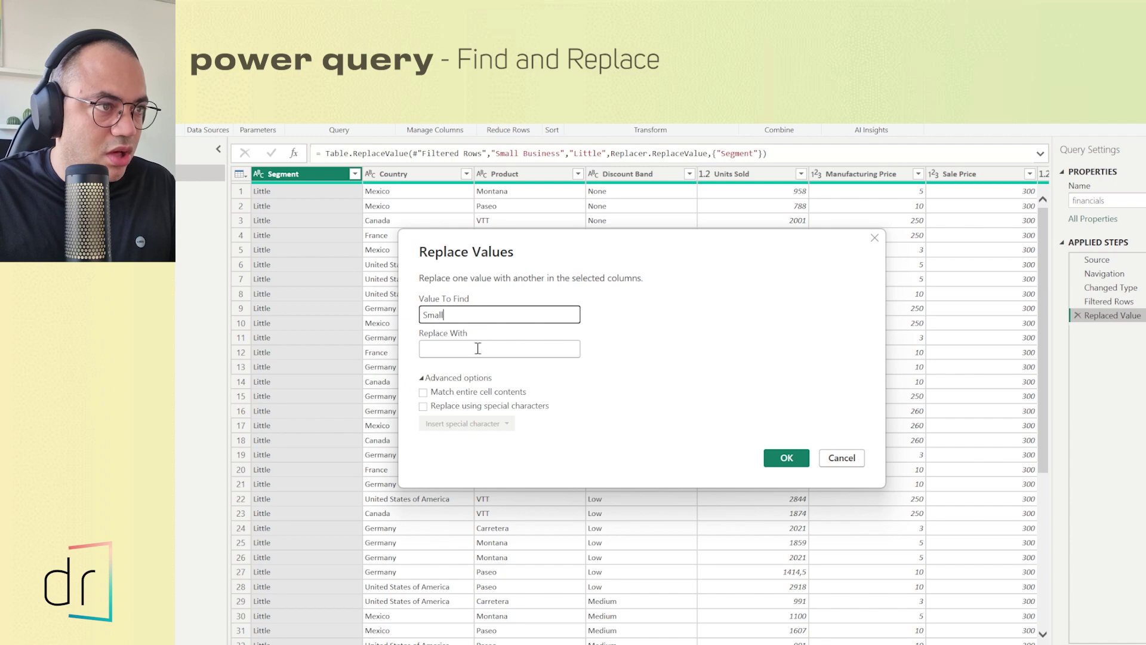
click(423, 406)
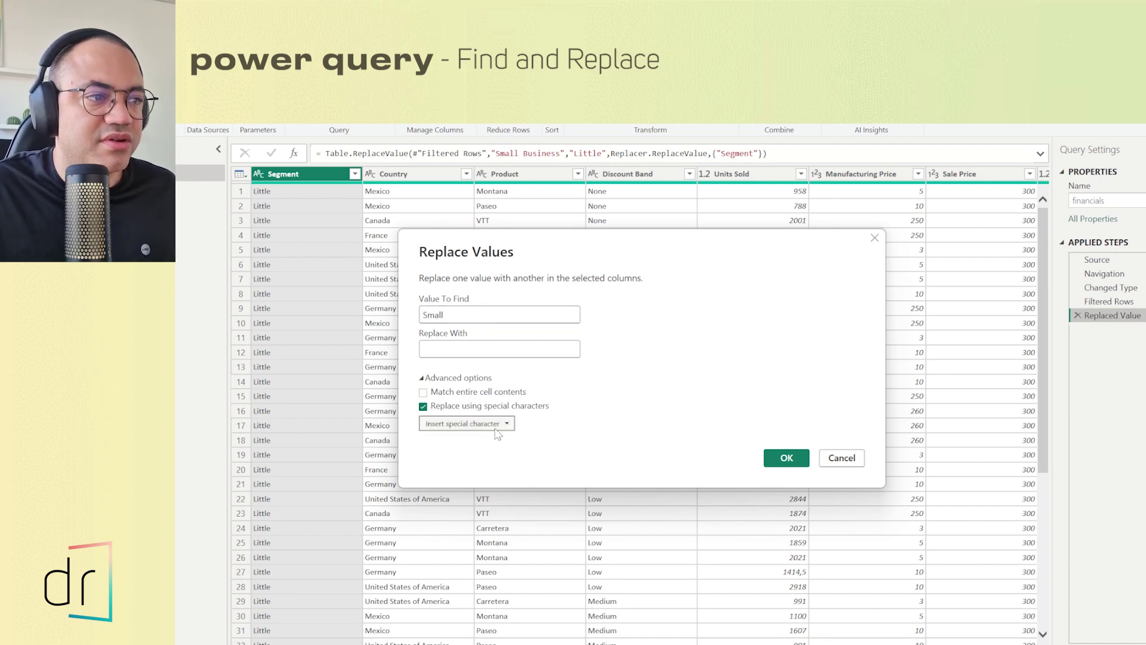
click(496, 425)
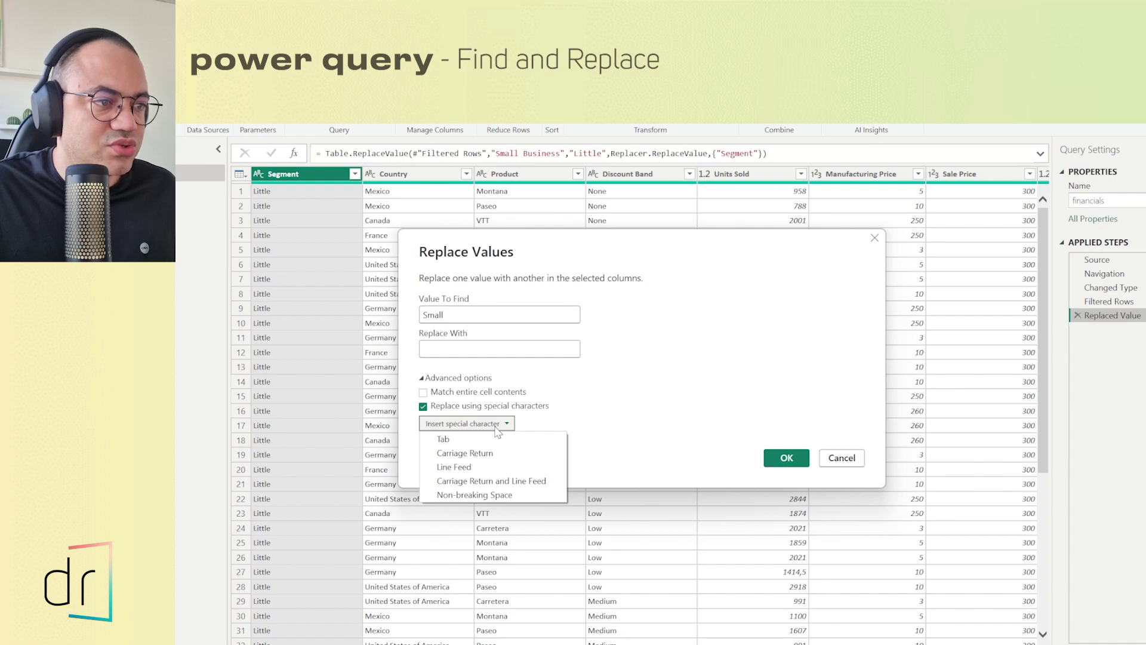
click(454, 440)
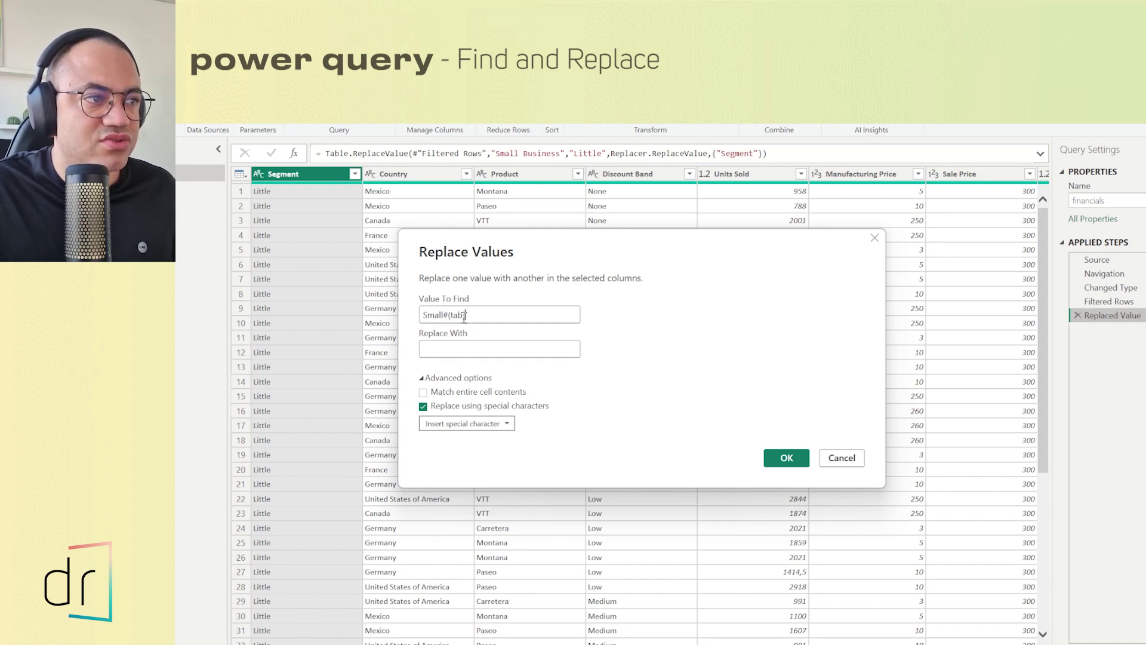
click(770, 462)
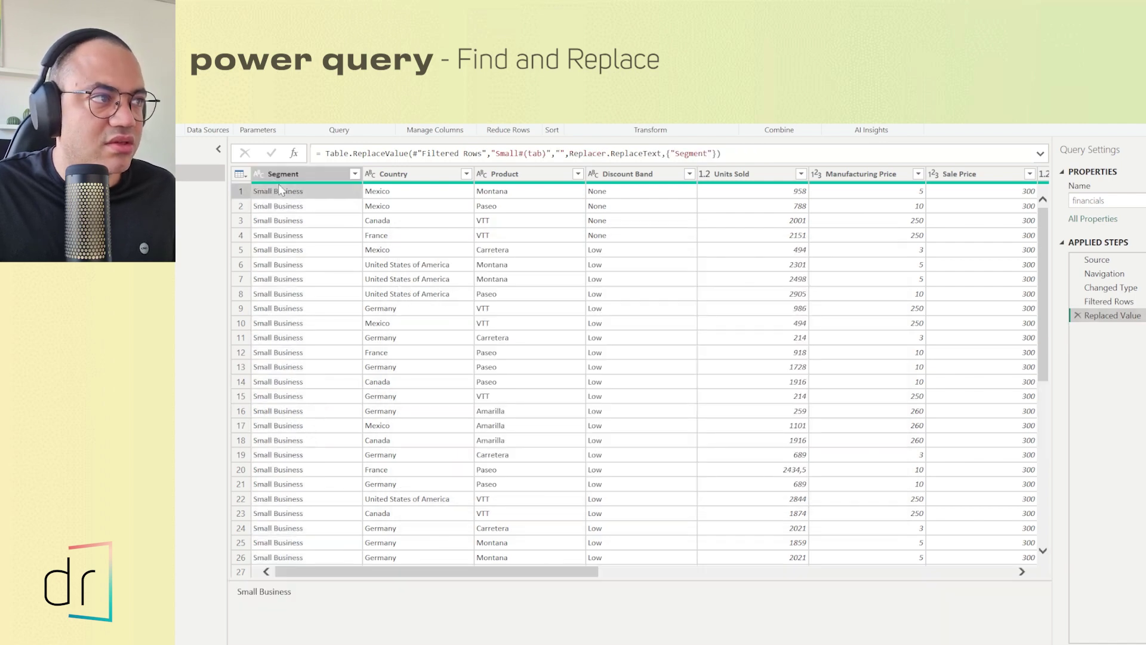
Move the #(tab) code from Value To Find into Replace With, so Small becomes a tab
click(1142, 316)
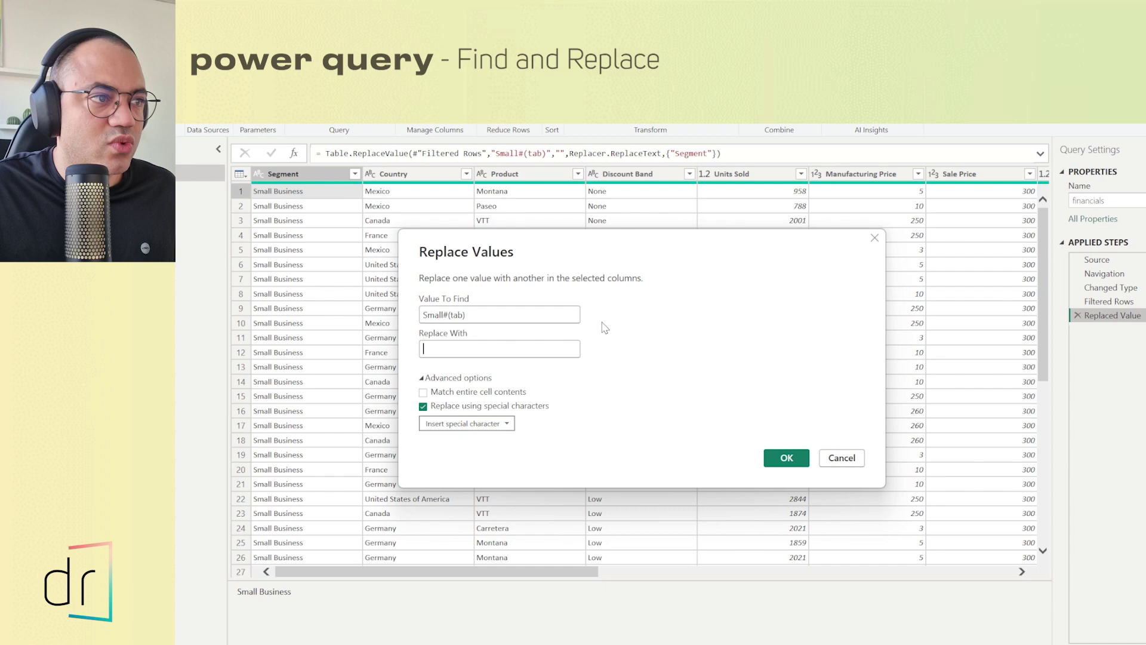
drag(445, 315, 467, 315)
key(ctrl+c)
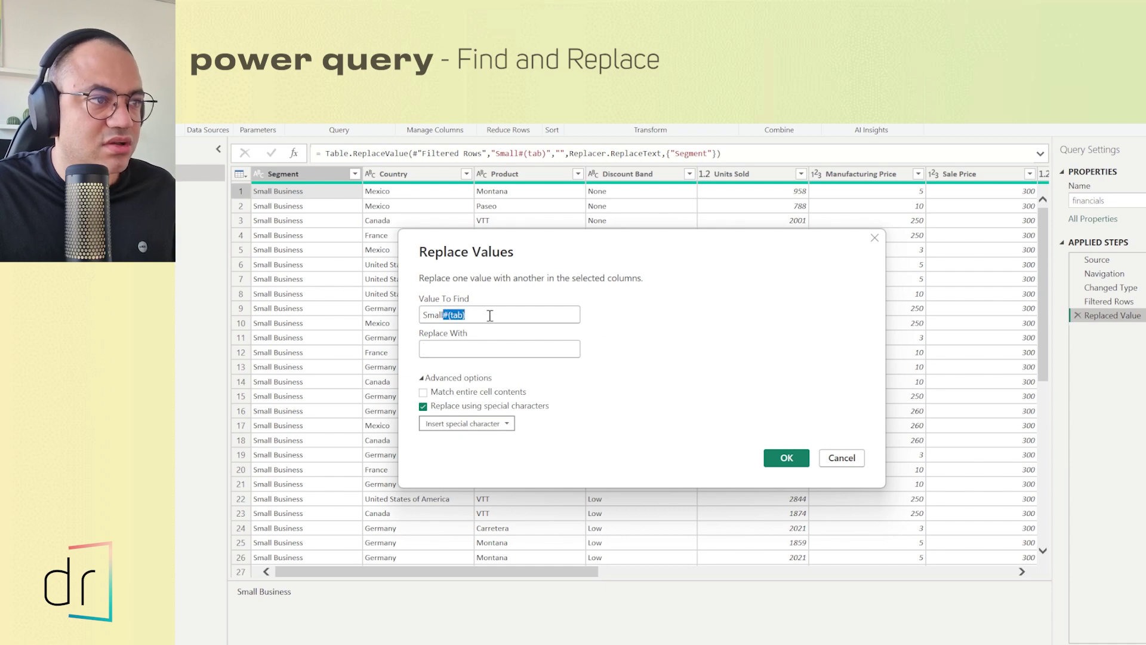
key(BackSpace)
click(460, 347)
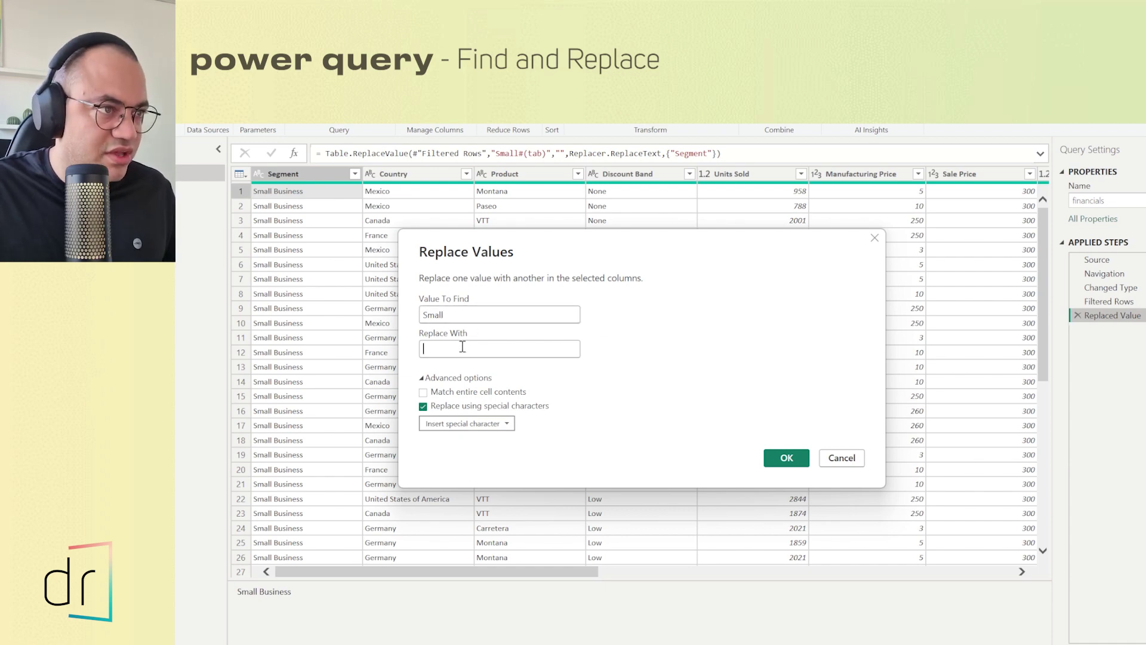
key(ctrl+v)
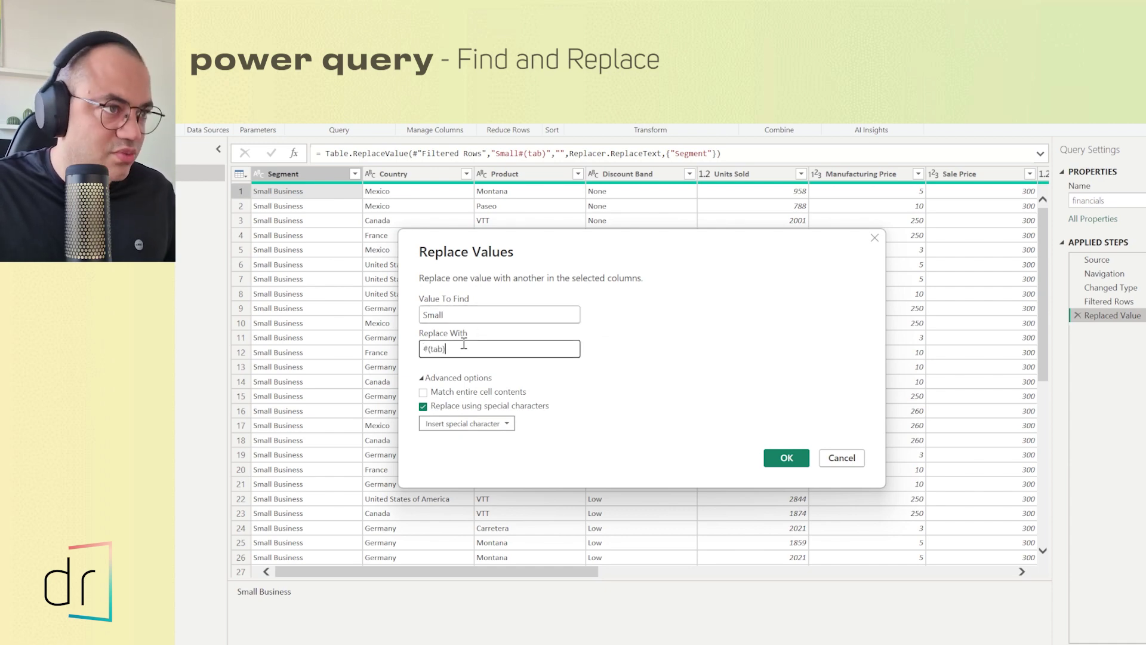
click(782, 458)
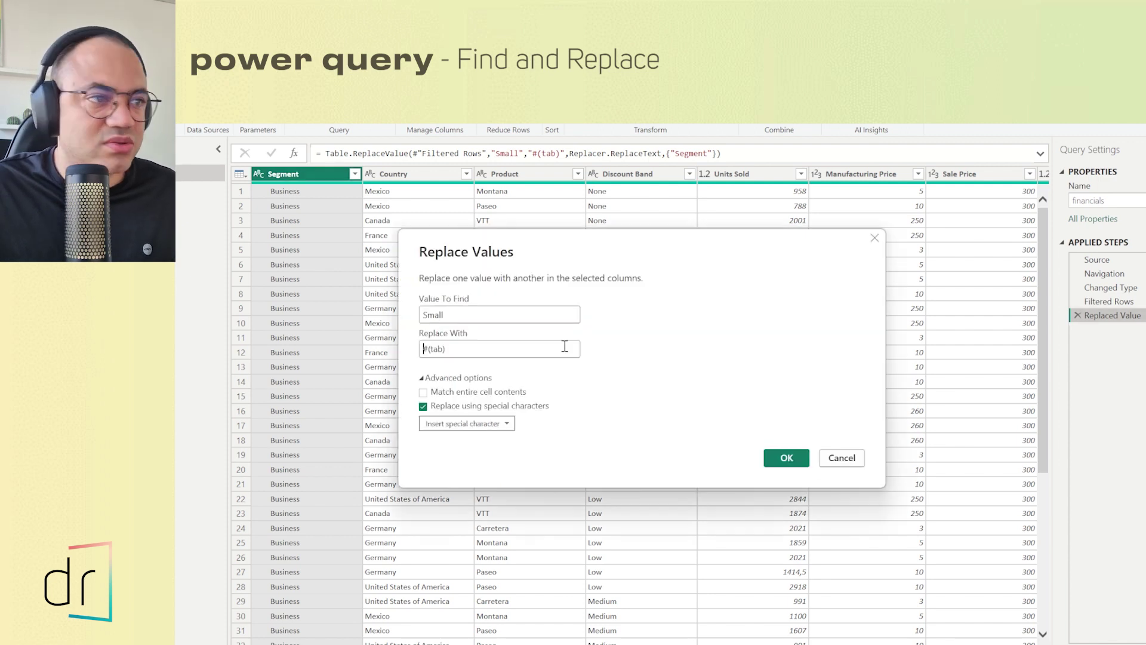
Swap the tab replacement for a carriage return and line feed special character
click(426, 349)
click(453, 423)
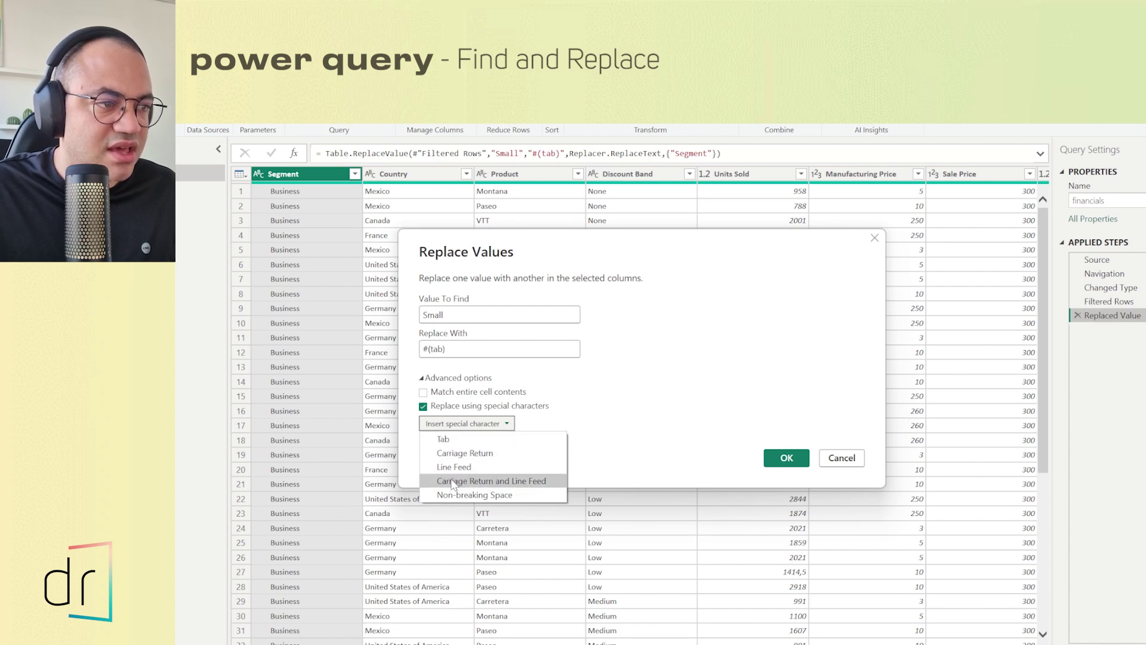
click(473, 481)
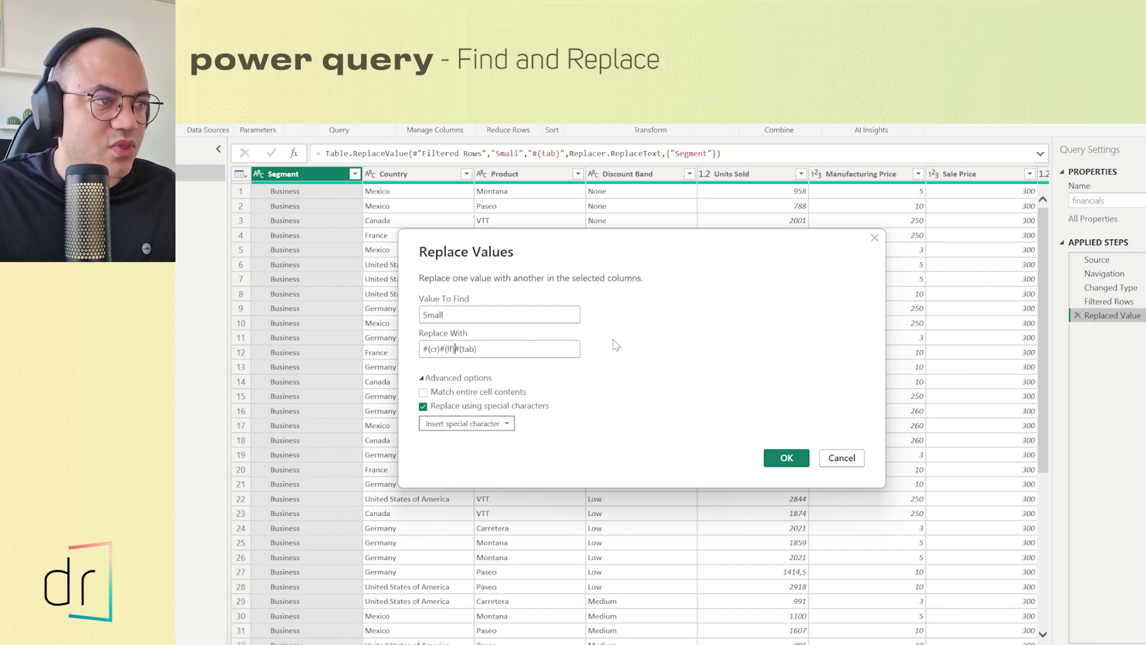
drag(478, 349, 453, 350)
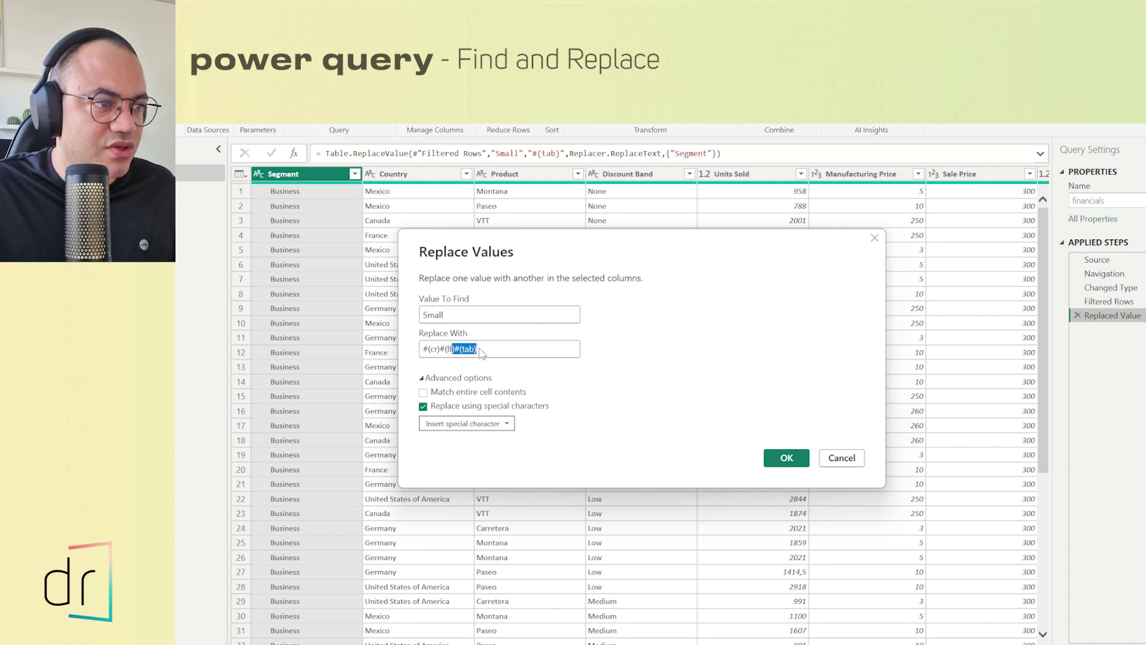
key(BackSpace)
click(465, 423)
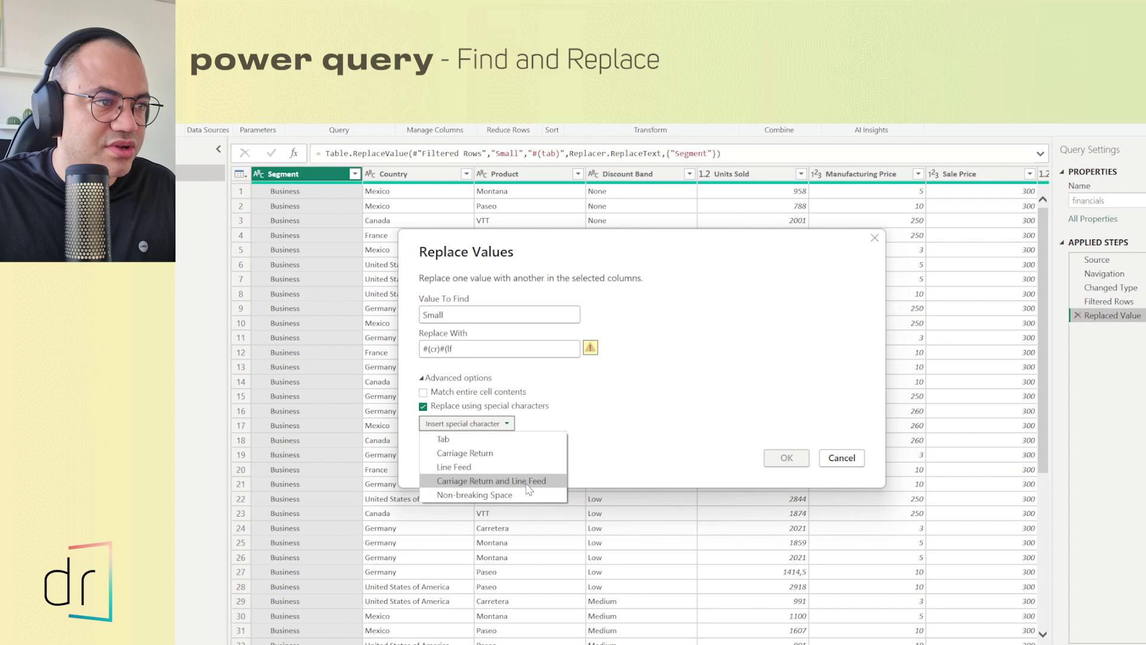
double_click(460, 348)
click(460, 349)
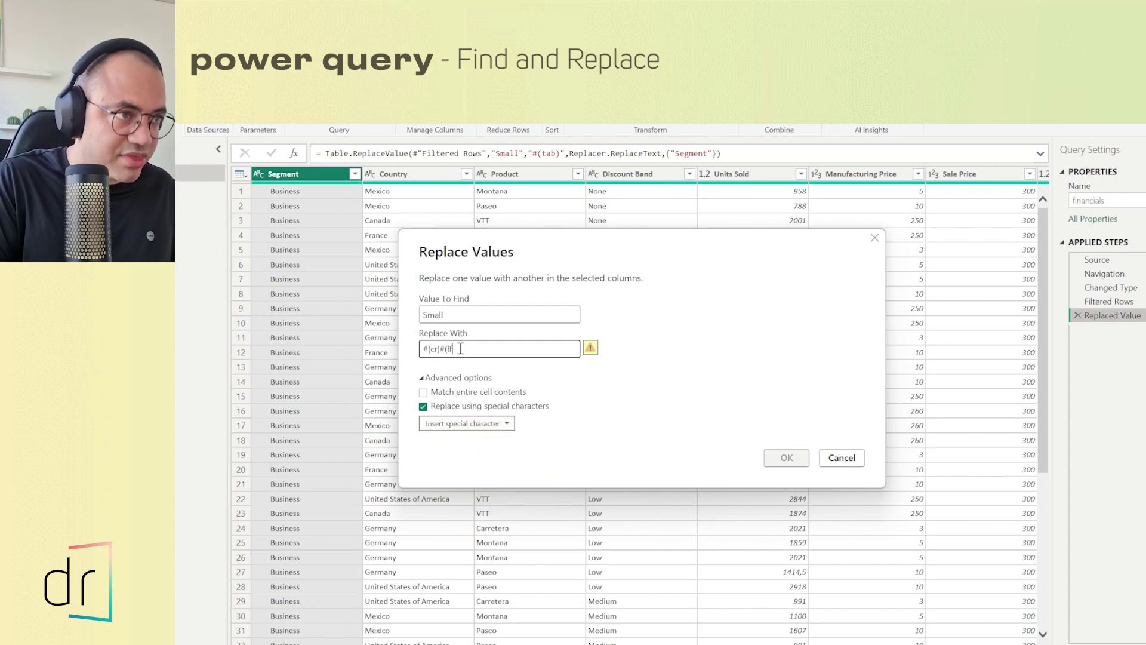
text())
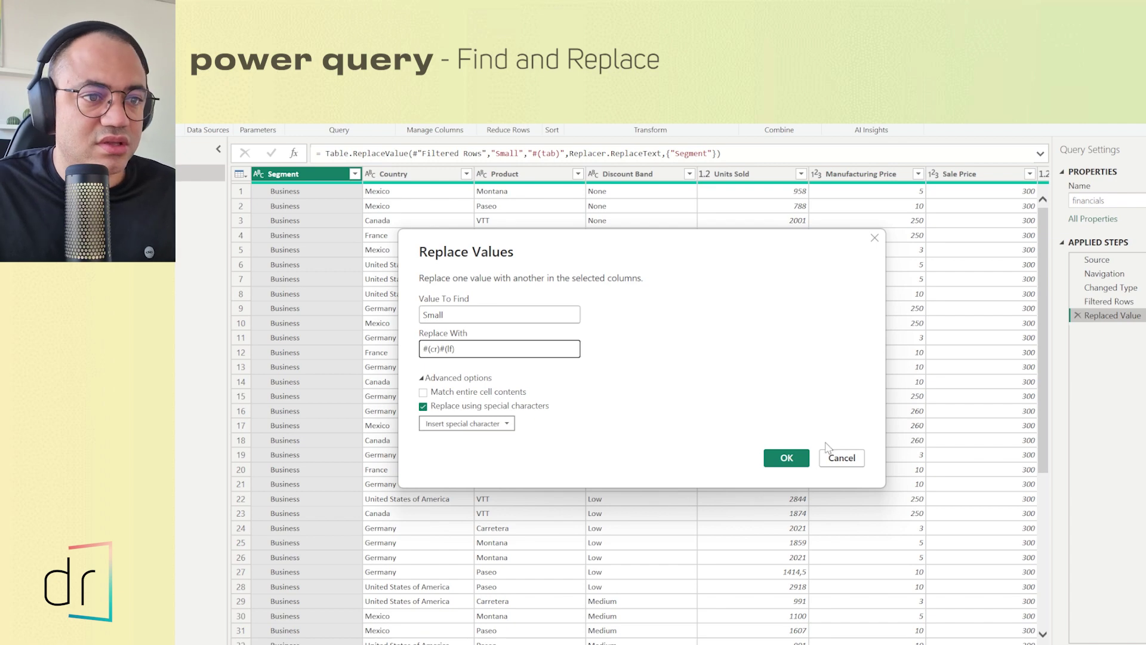
click(786, 458)
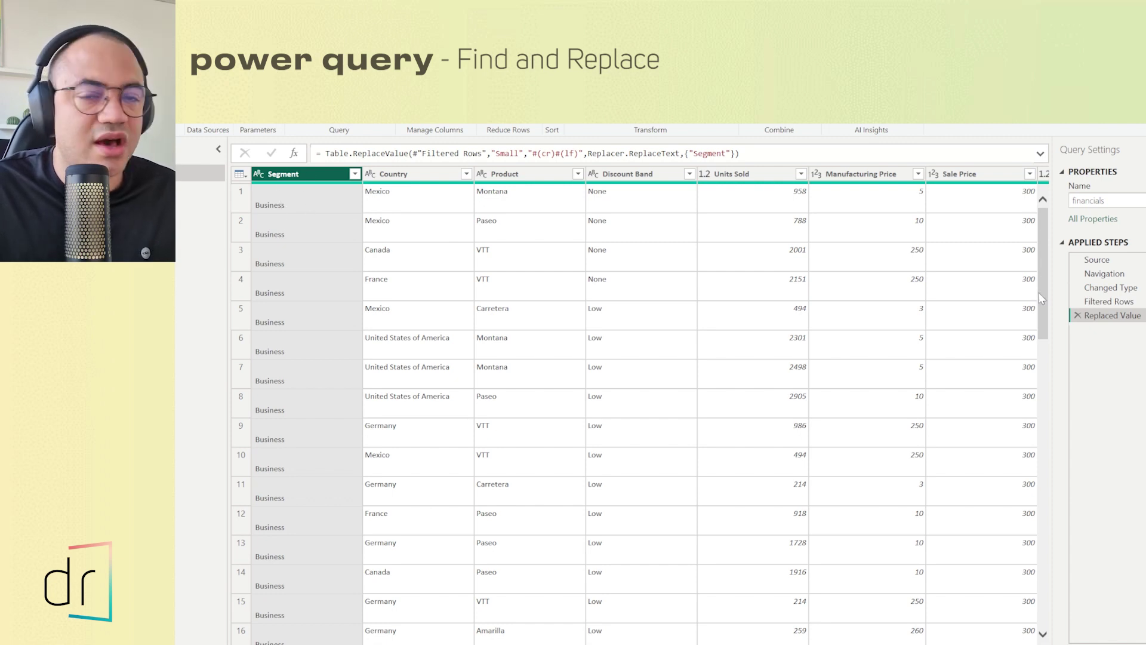
Replace 'Small' with an asterisk '*', turning off Replace using special characters
click(1141, 315)
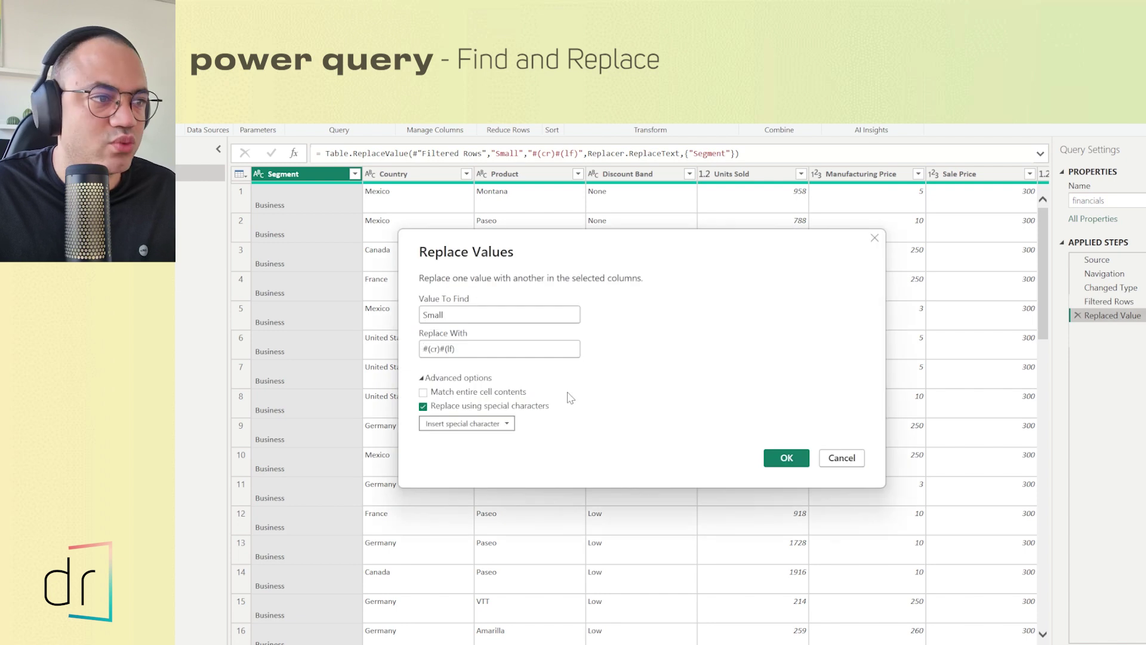
triple_click(455, 349)
click(461, 425)
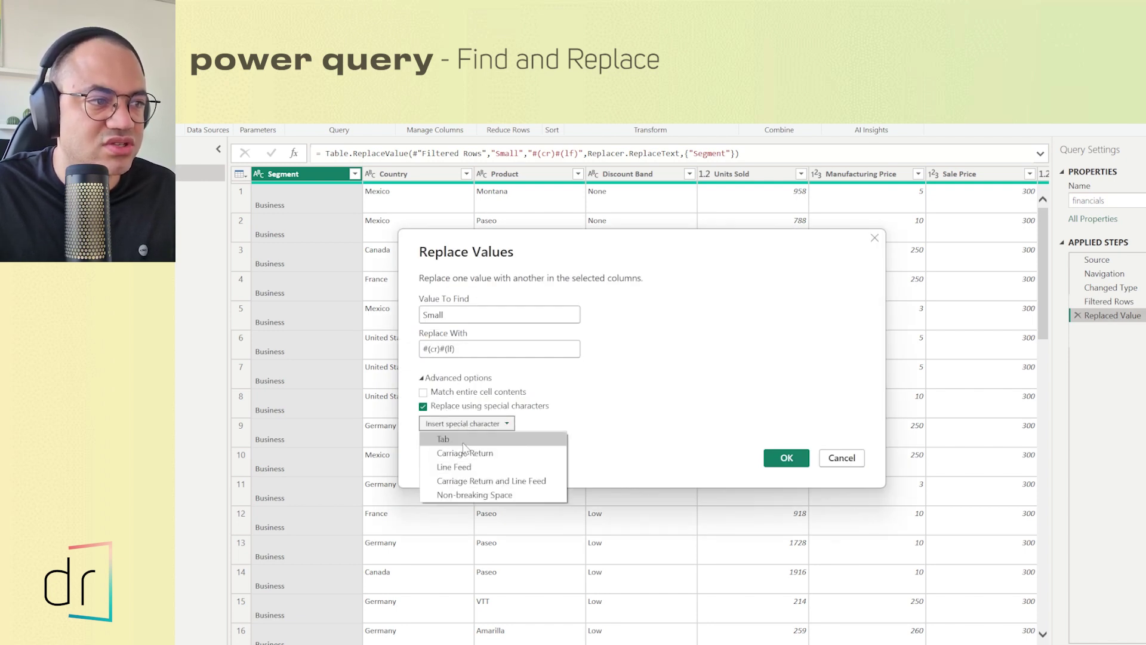
triple_click(454, 349)
key(BackSpace)
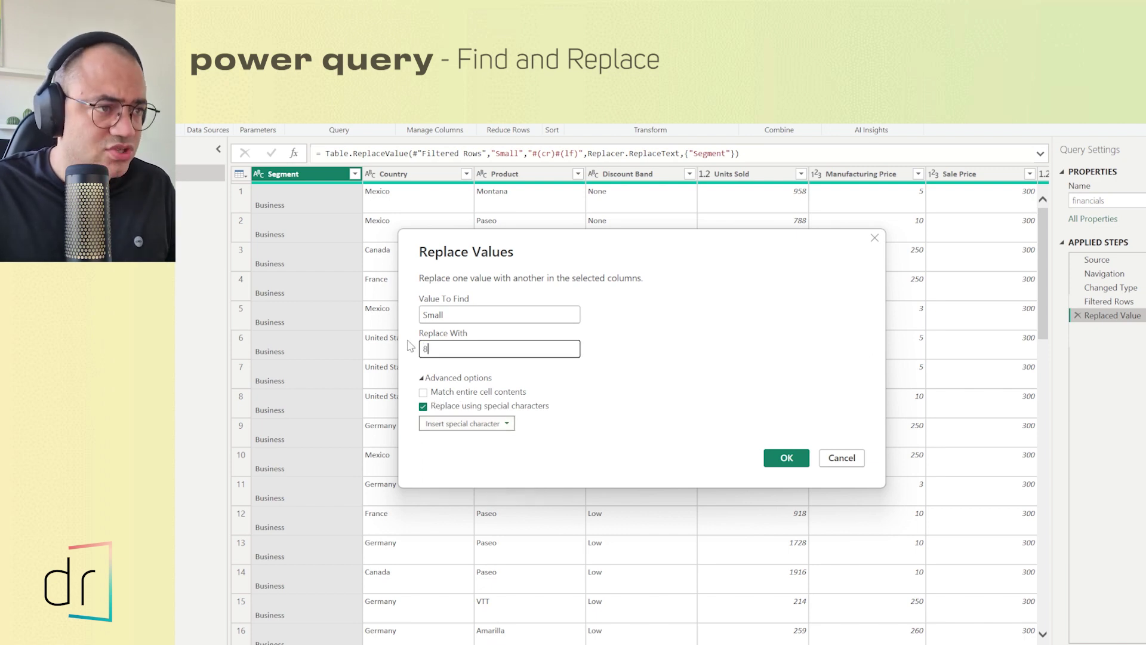
text(*)
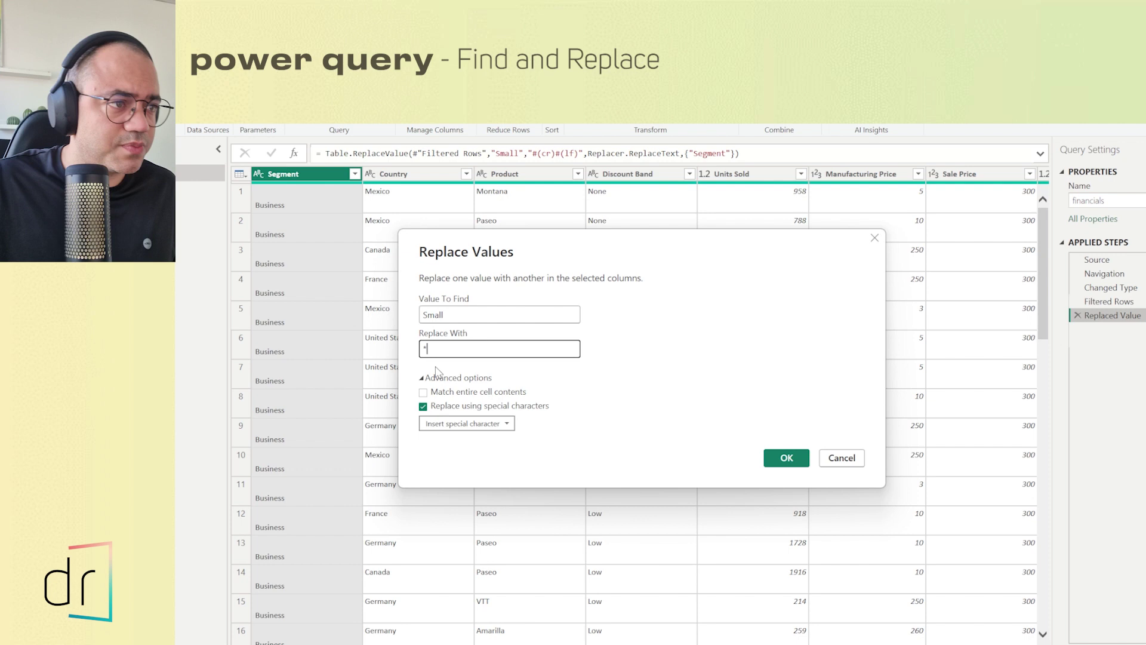
click(423, 407)
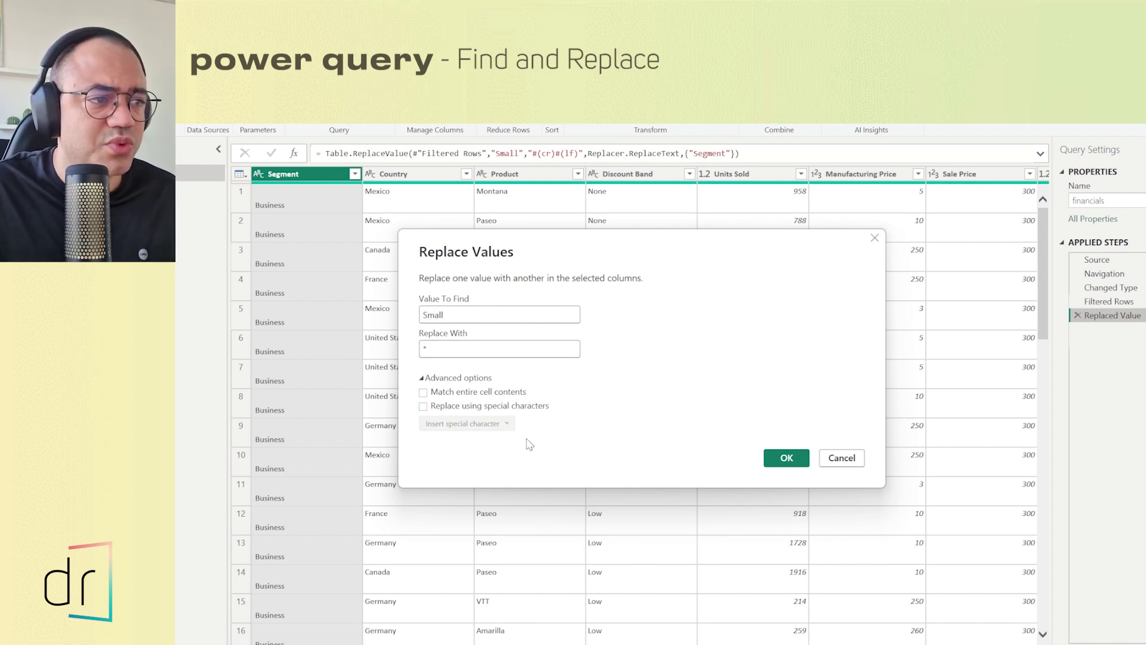
click(785, 460)
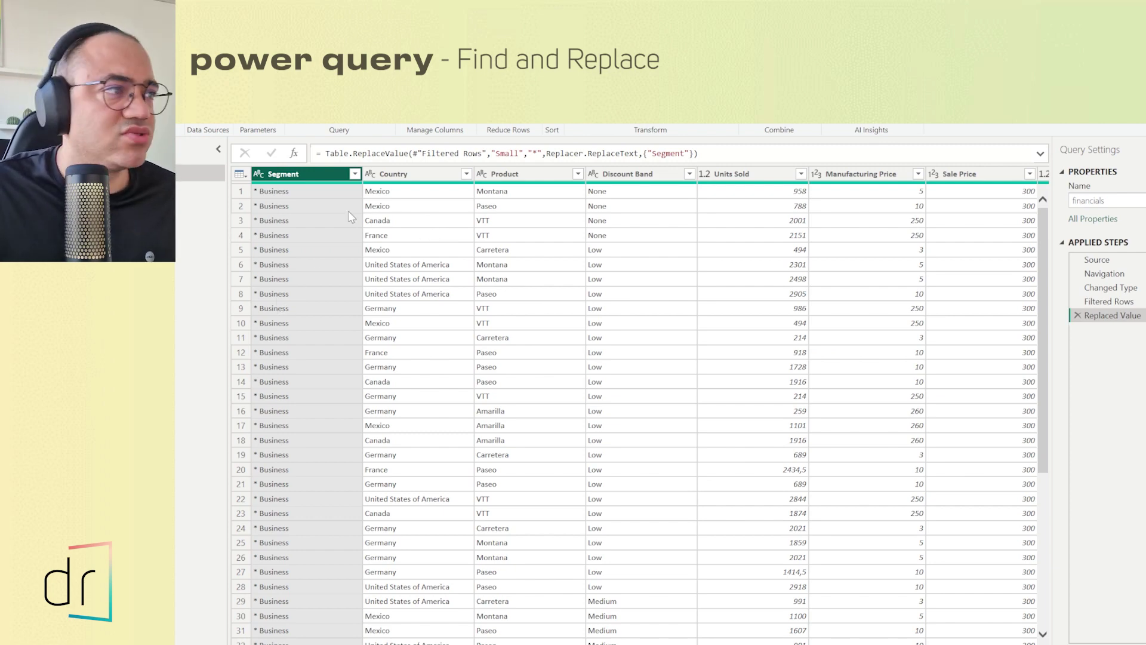
Review the table to confirm Segment reads '* Business', then cancel the Replace Values dialog
click(418, 174)
click(525, 174)
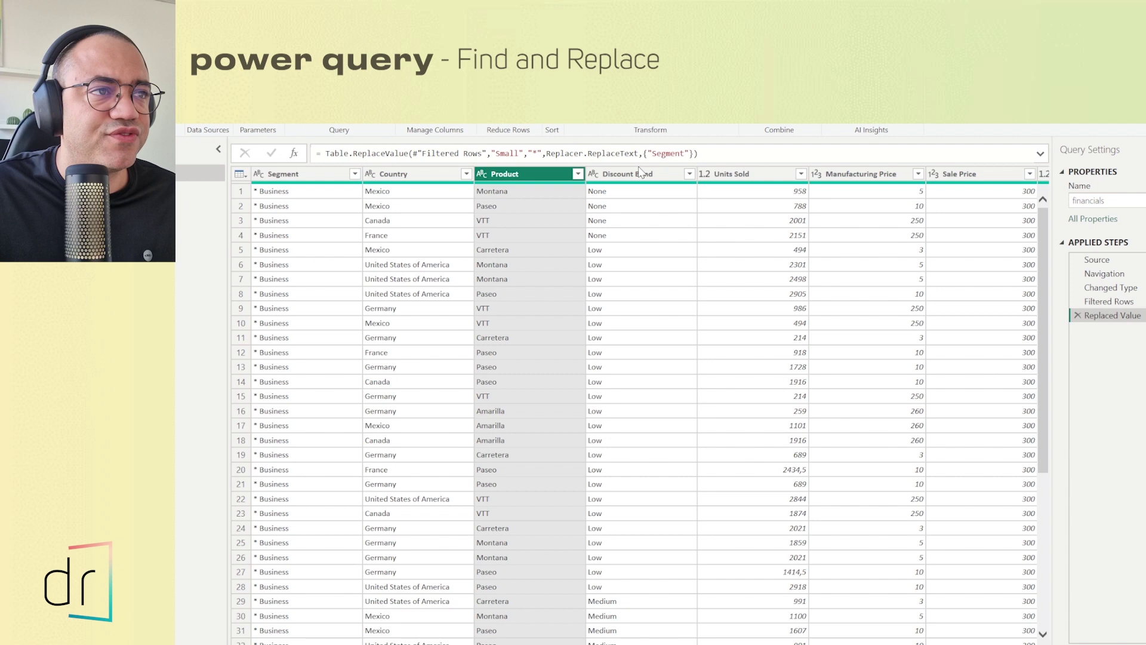
click(725, 175)
click(882, 170)
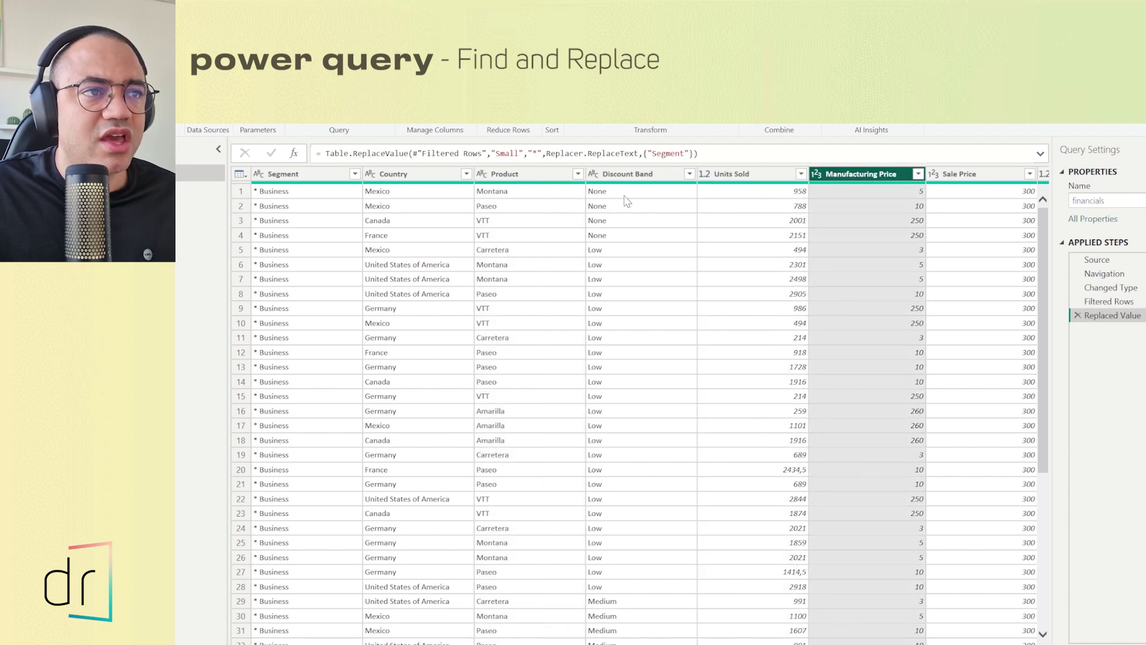
click(526, 178)
click(425, 176)
click(304, 189)
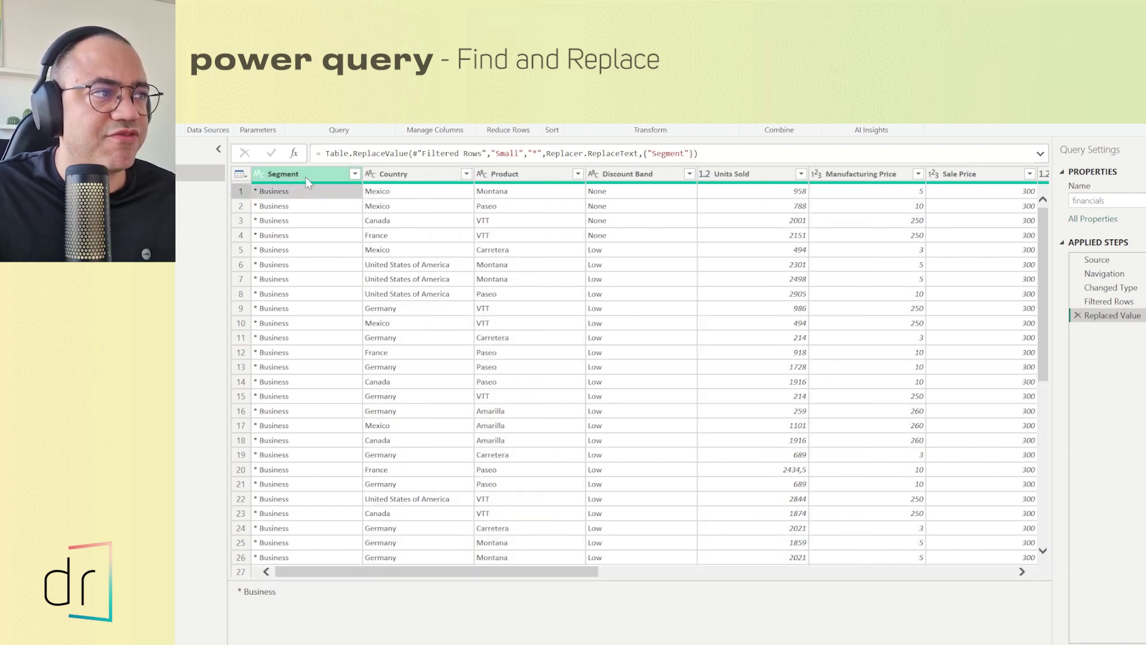
click(305, 179)
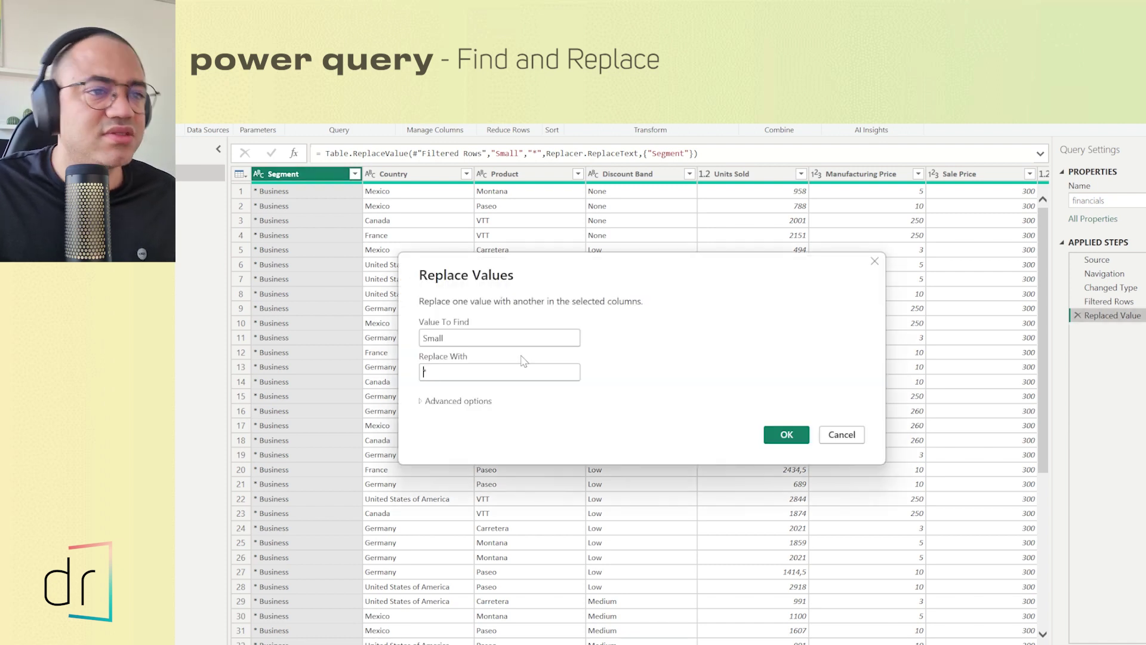
click(841, 434)
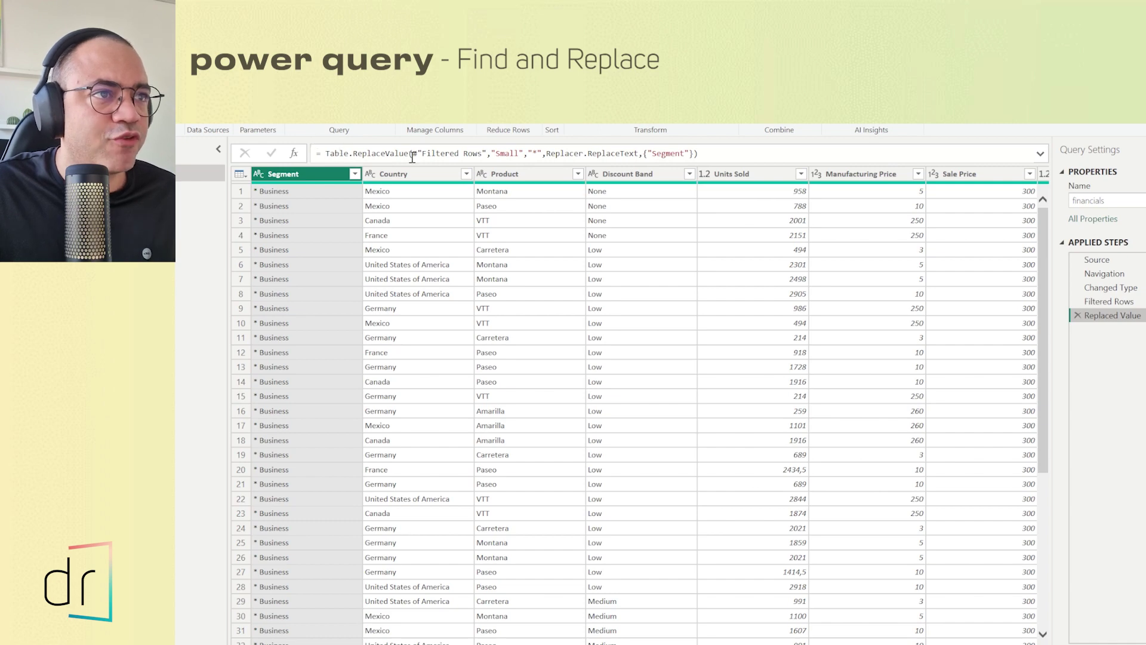
Expand the formula bar and highlight Table.ReplaceValue, the find value 'Small' and the '*' replacement
click(1041, 155)
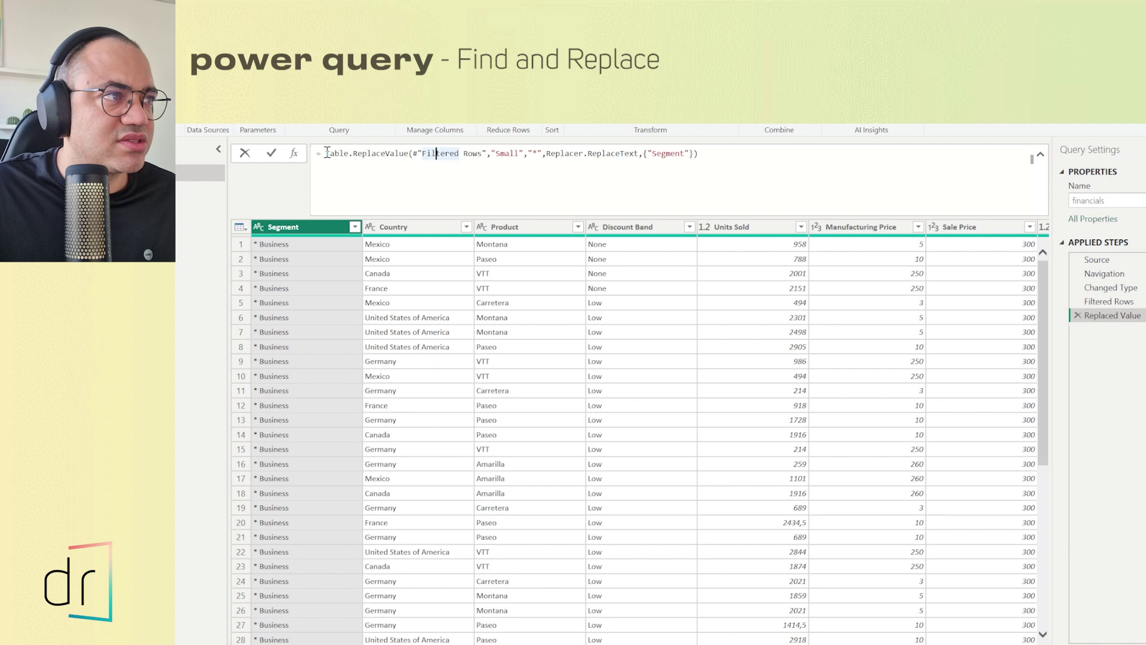
drag(327, 152, 725, 153)
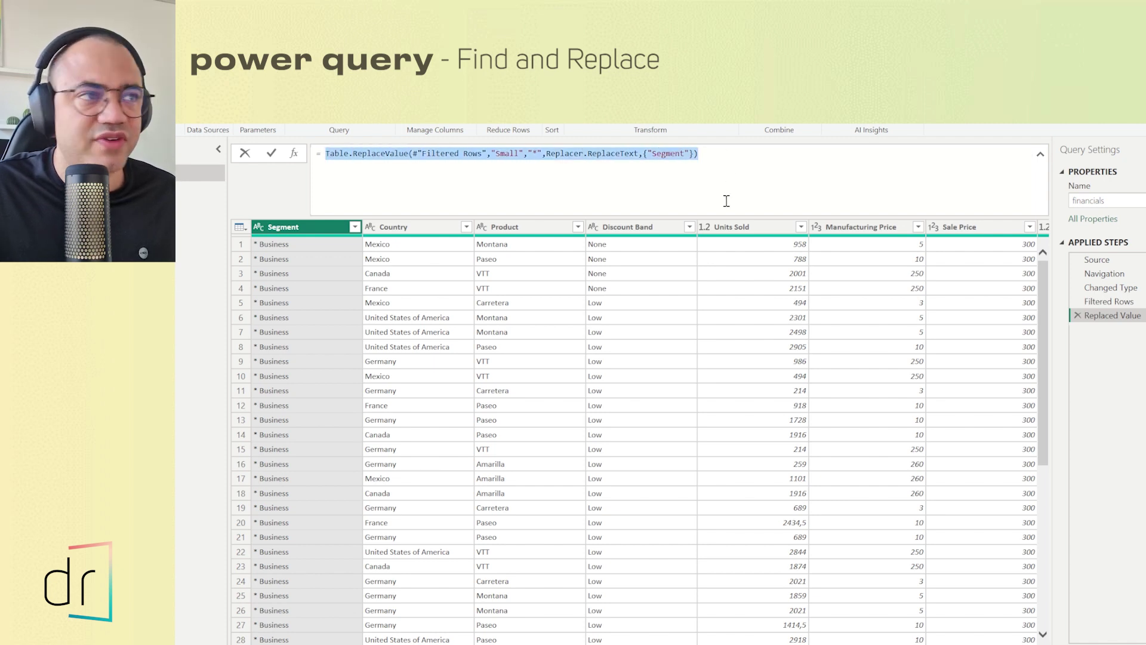
double_click(367, 156)
drag(495, 154, 516, 154)
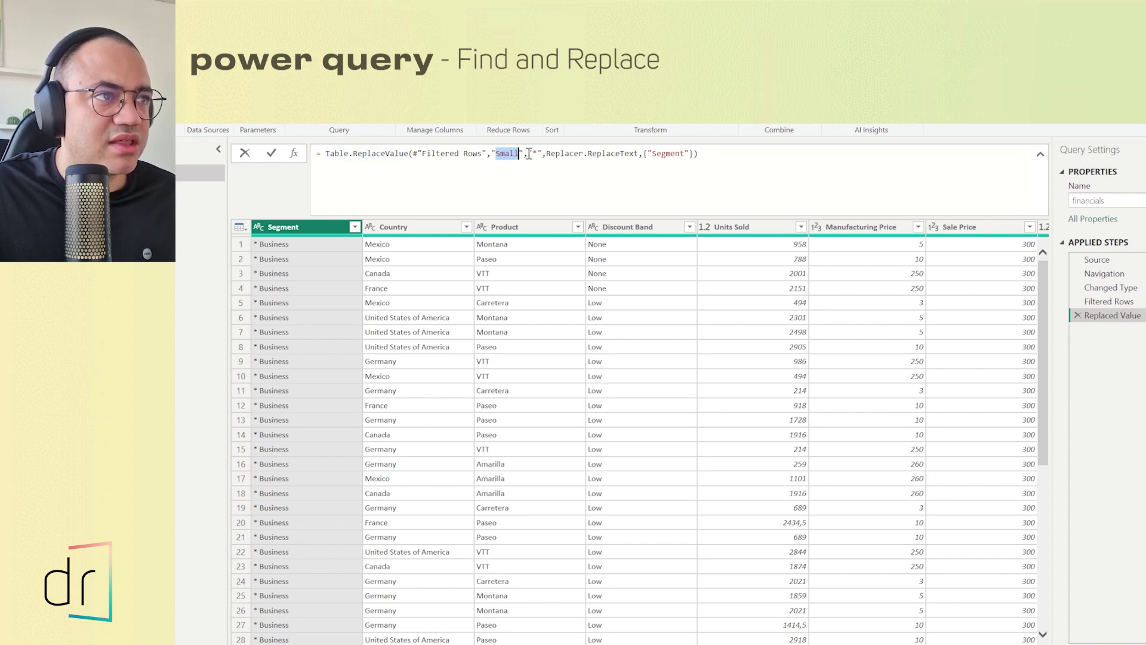
double_click(536, 154)
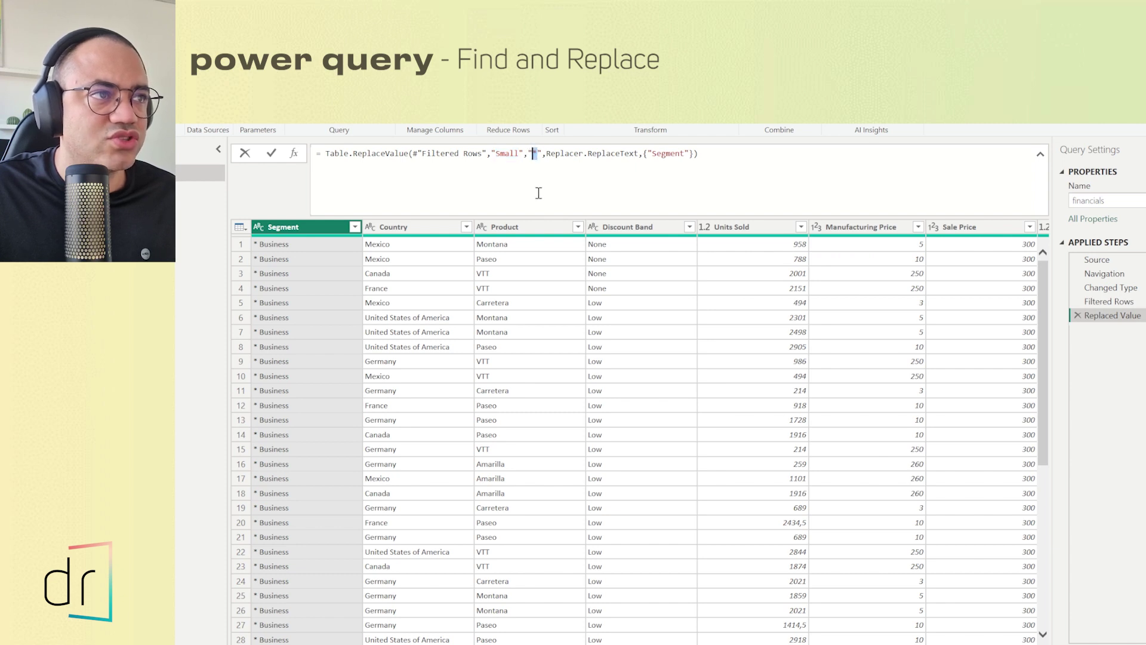
Highlight the Replacer.ReplaceText argument and the {"Segment"} column list in the formula
click(513, 153)
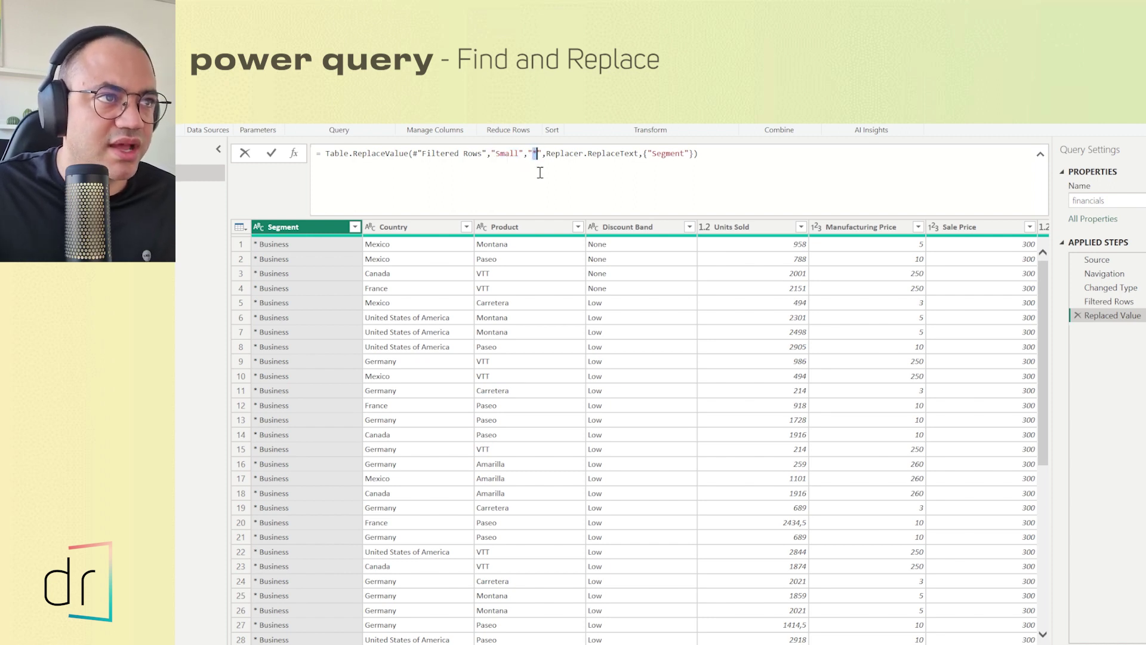
click(551, 154)
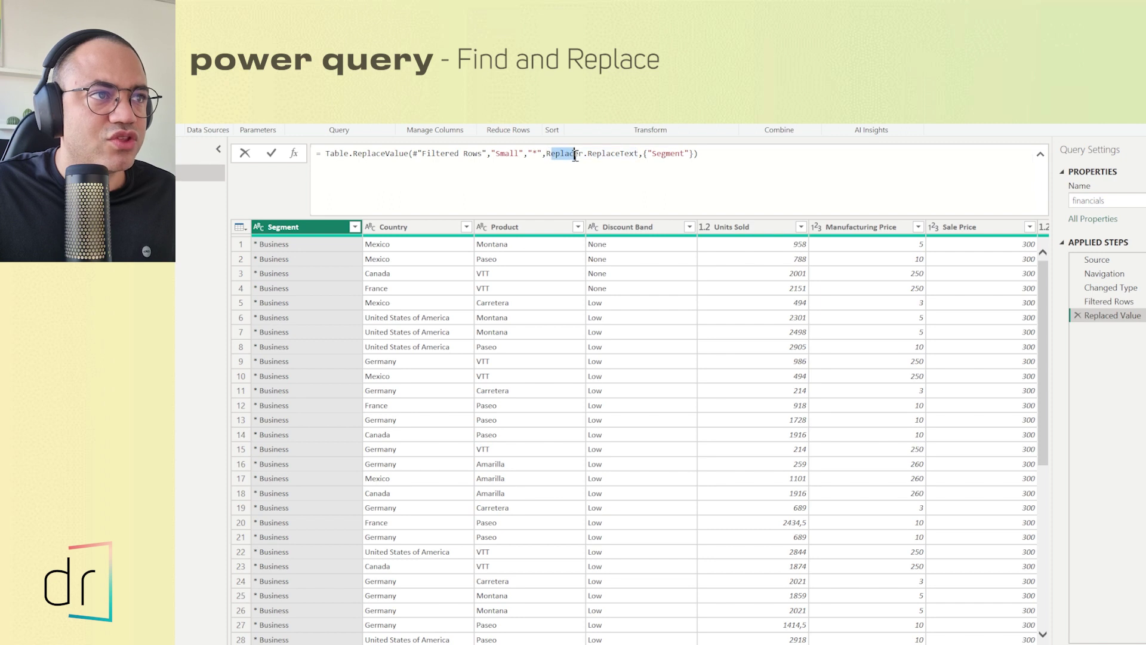
double_click(550, 154)
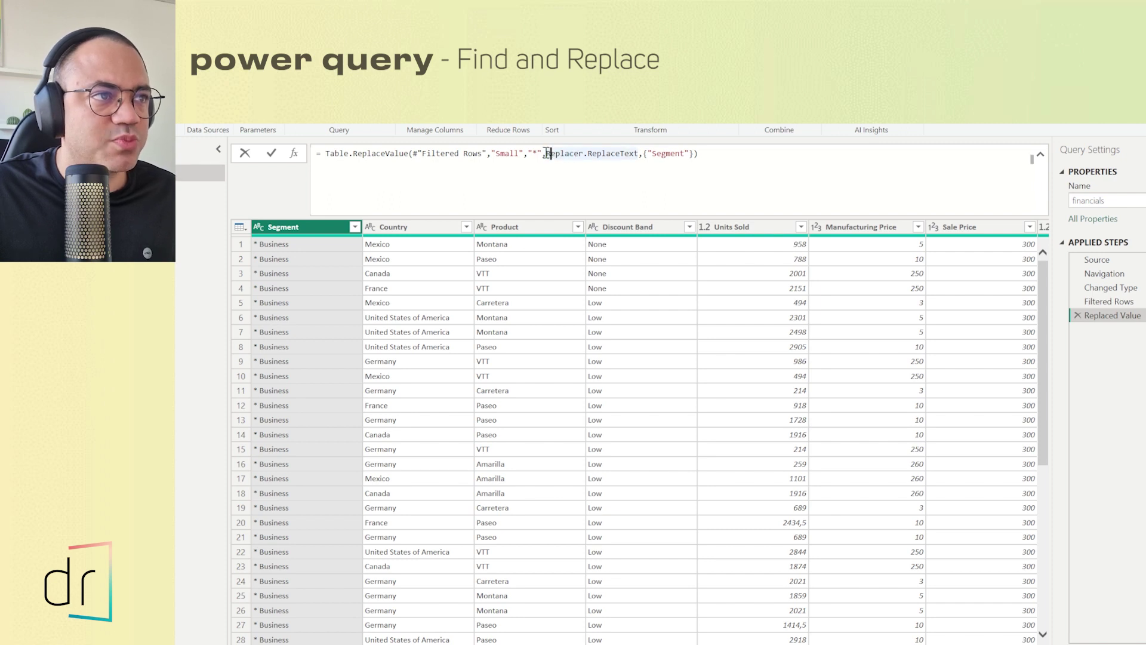
drag(550, 154, 570, 154)
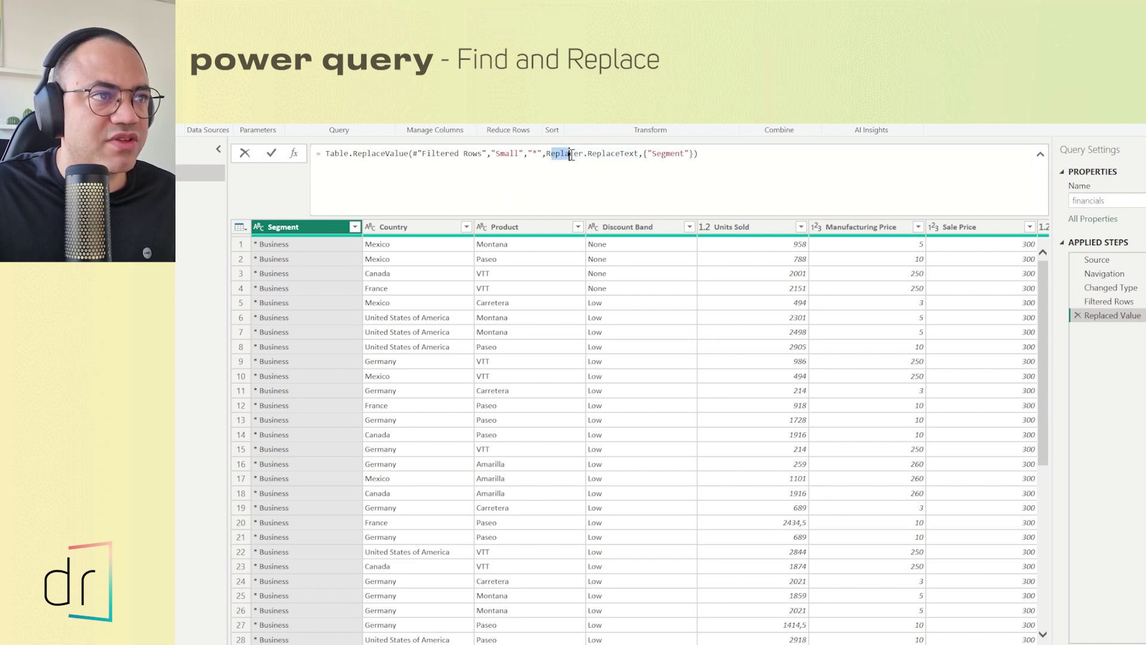
click(649, 153)
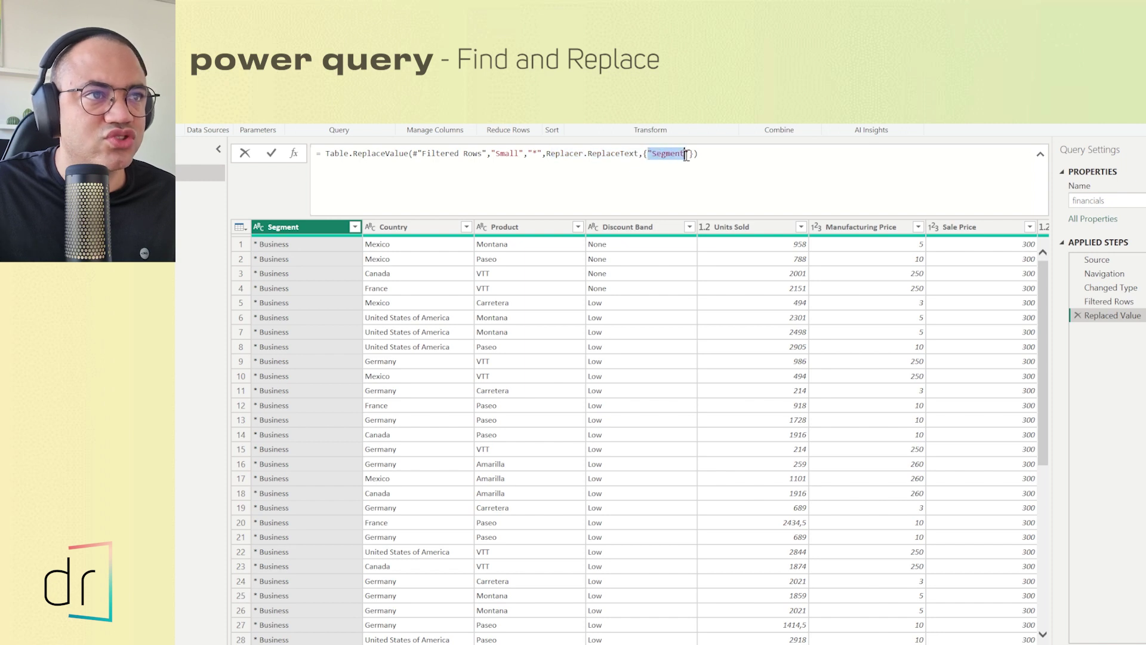